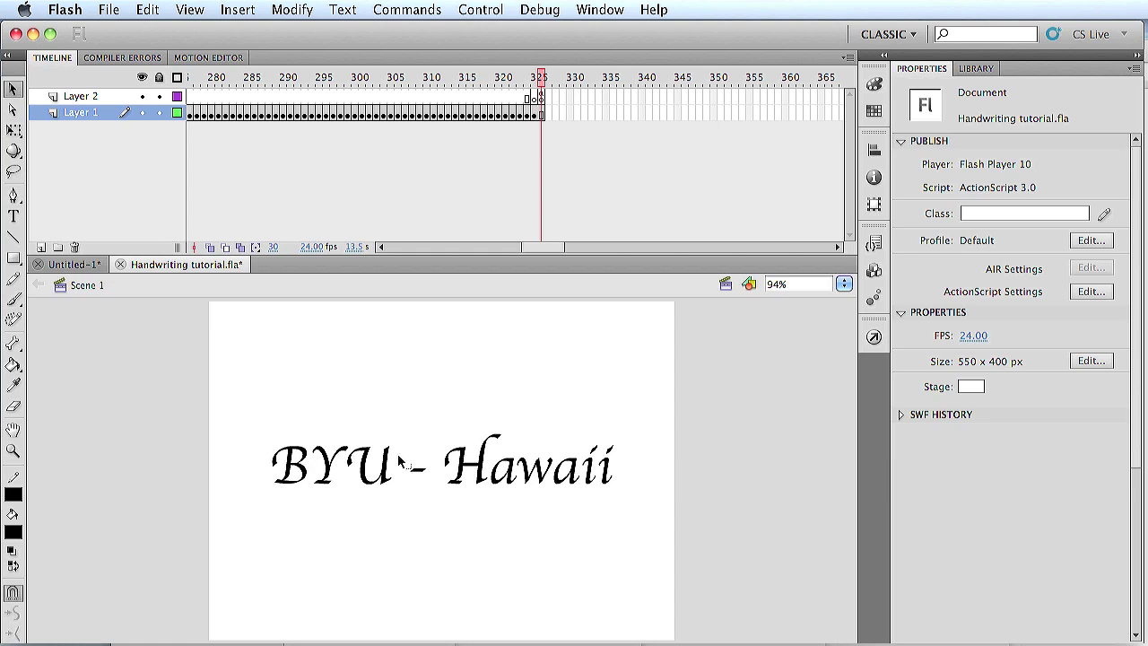
Step: Preview the finished handwriting test movie and the example FLASH animations, then return to the tutorial document
key("super+Return")
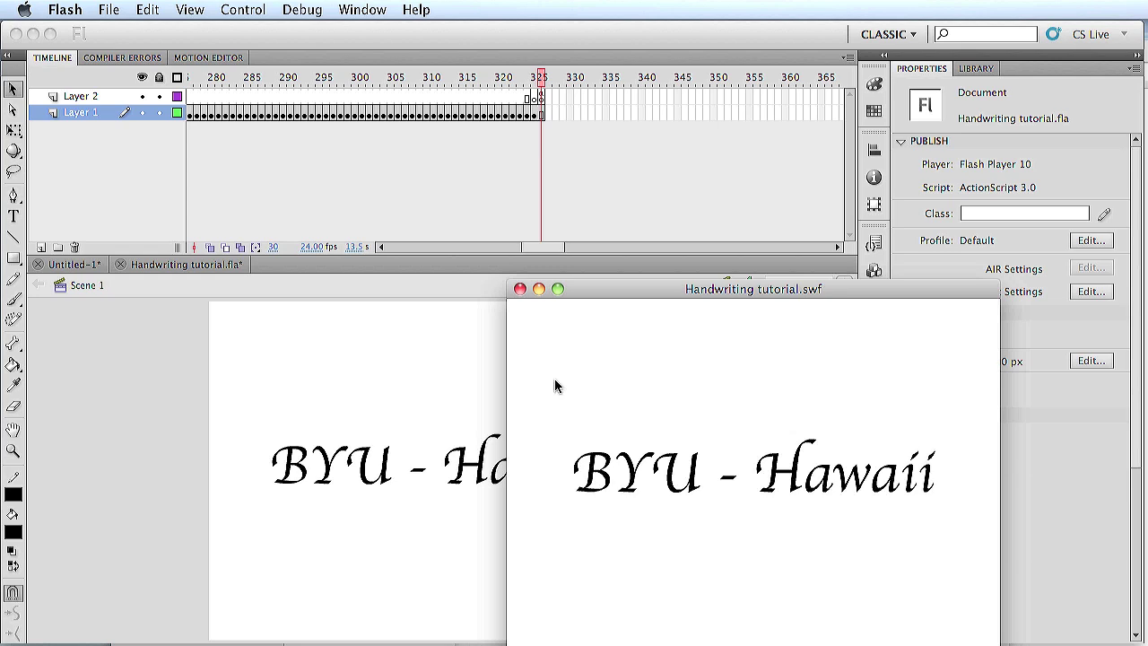
left_click(520, 289)
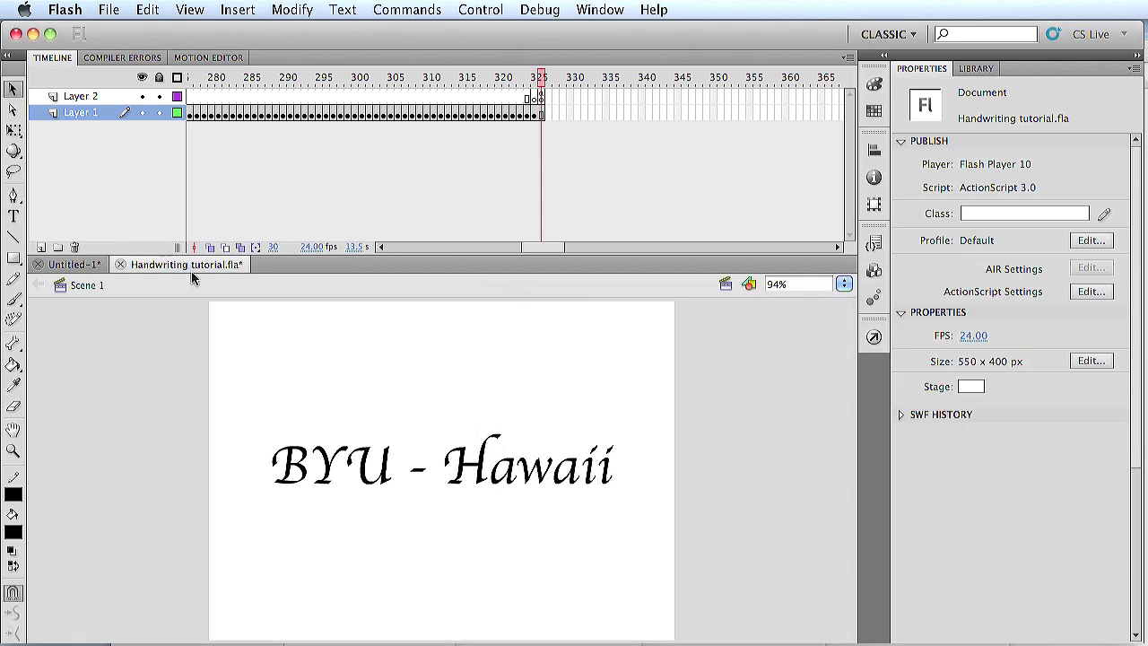
left_click(79, 264)
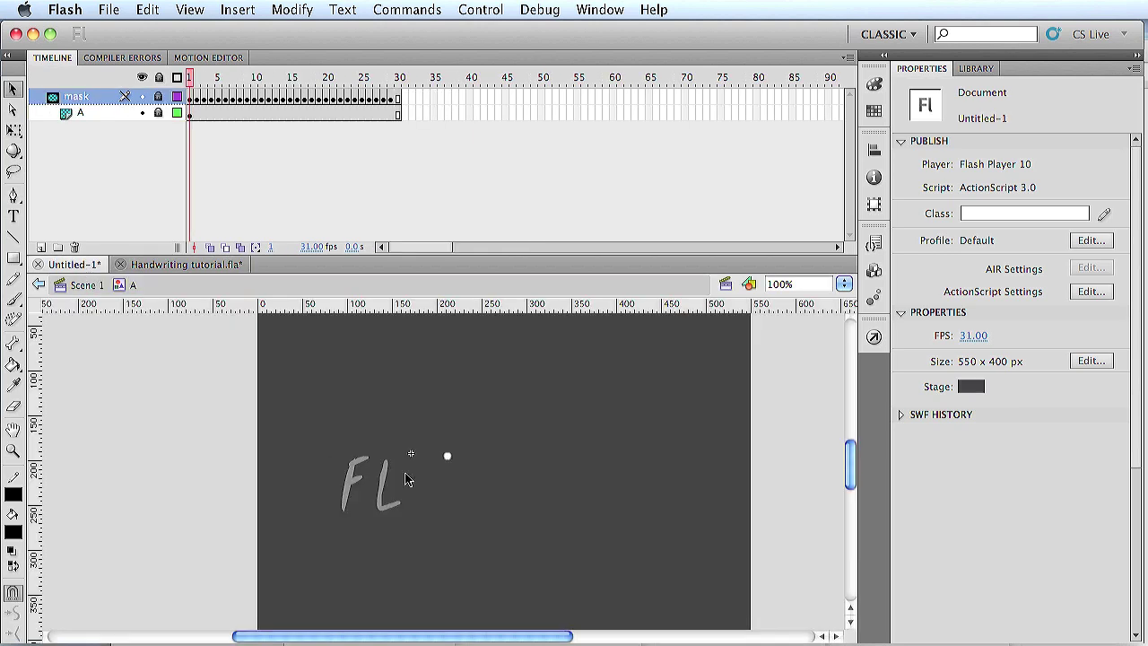
key("Return")
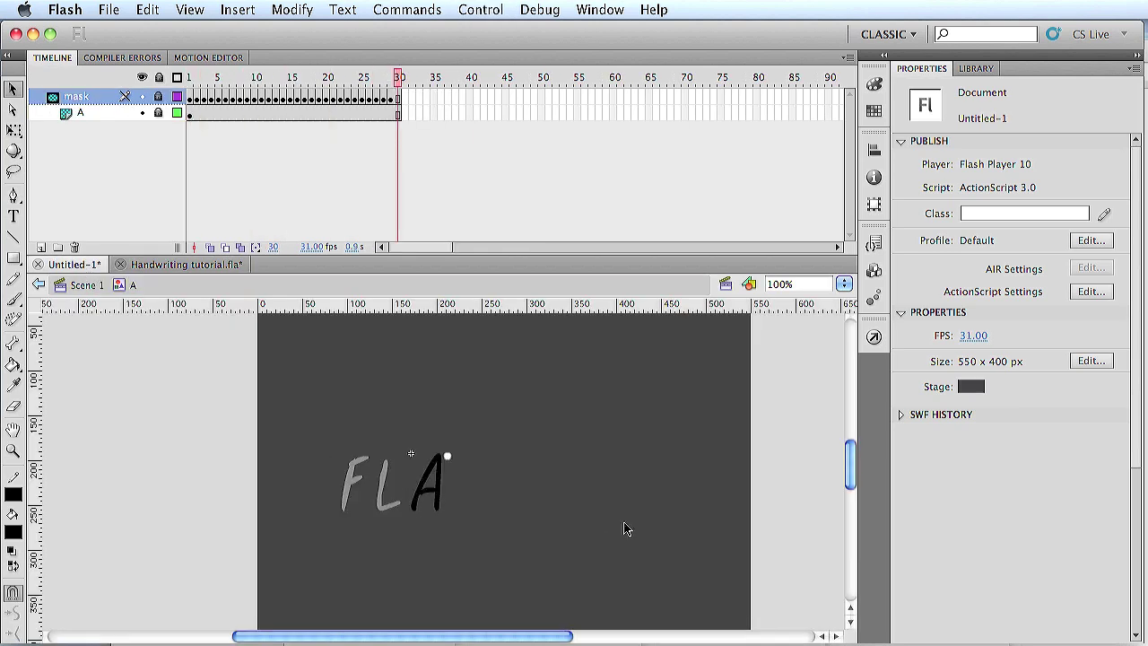
left_click(89, 287)
key("Return")
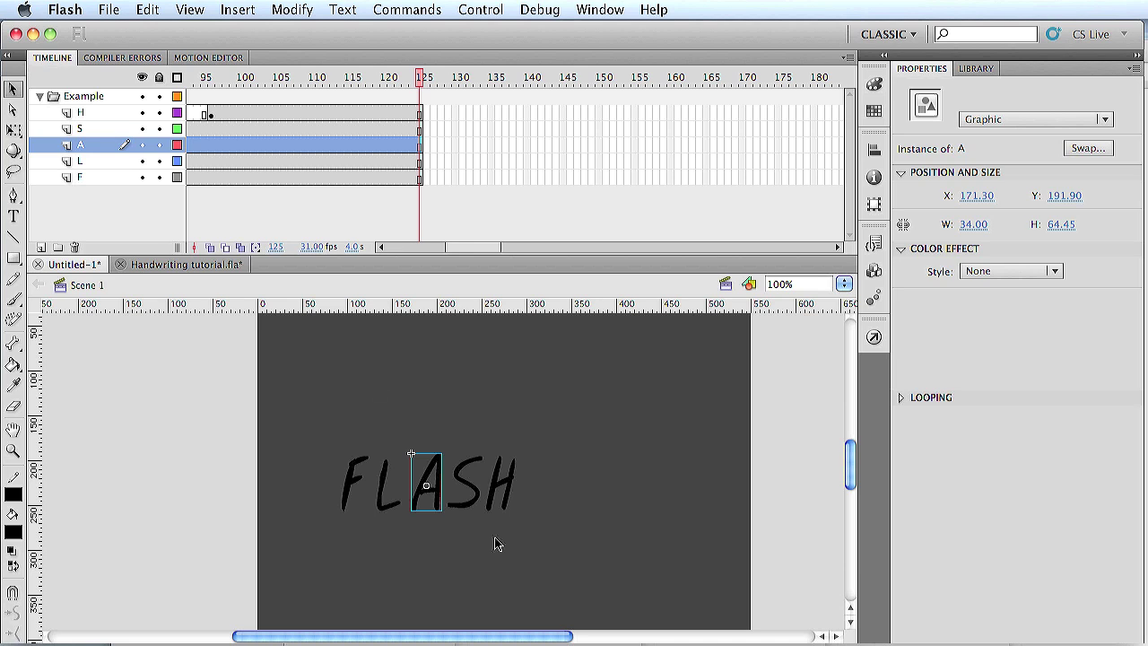
left_click(221, 267)
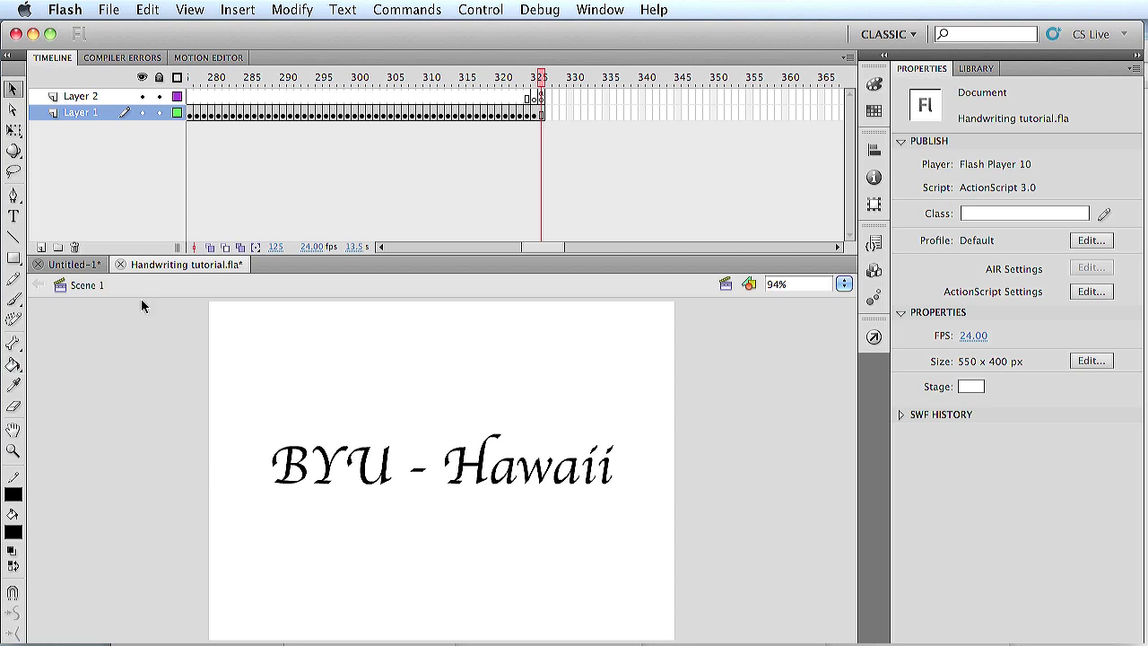
Step: Create a new ActionScript 3.0 document and write 'BYU' on the stage in Apple Chancery
key("super+n")
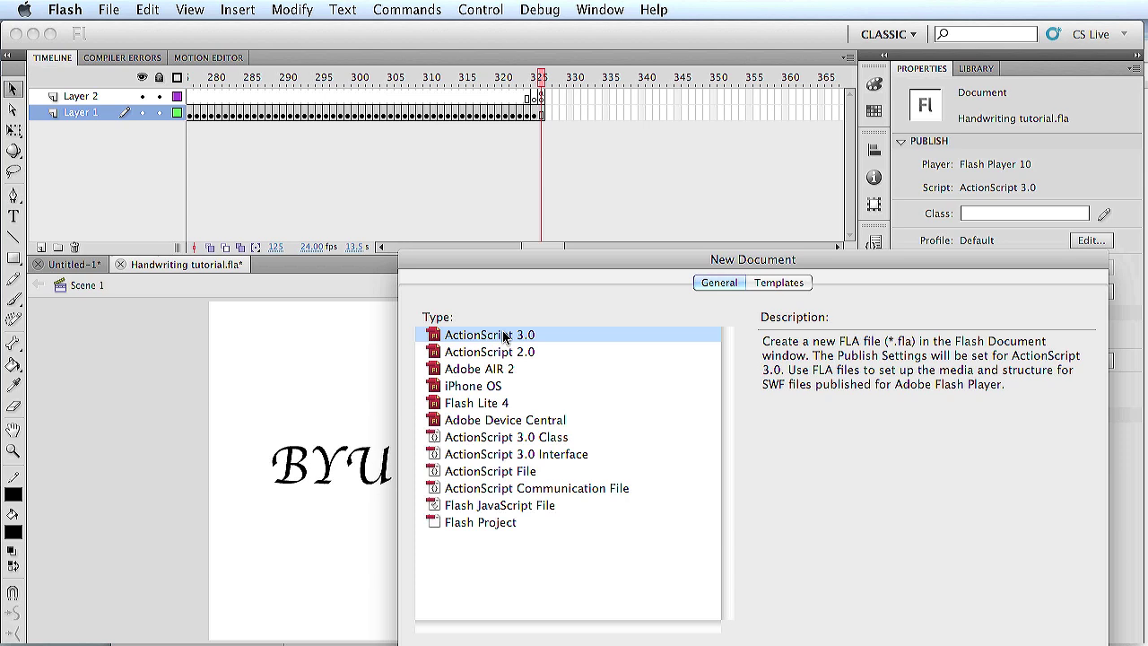
double_click(504, 336)
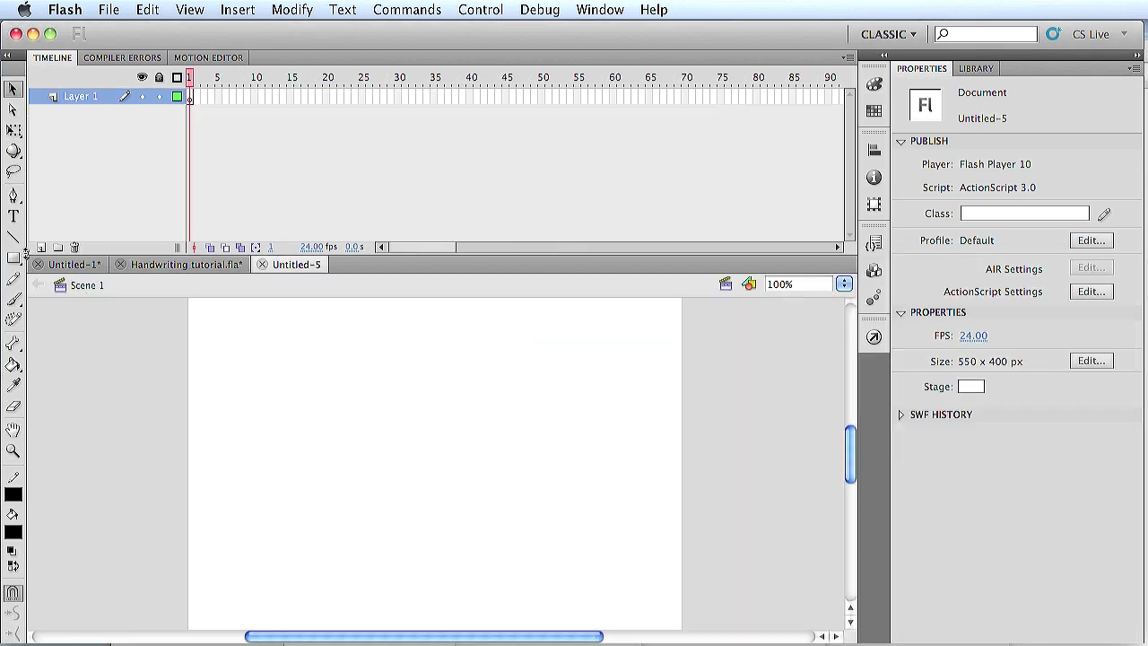
left_click(13, 218)
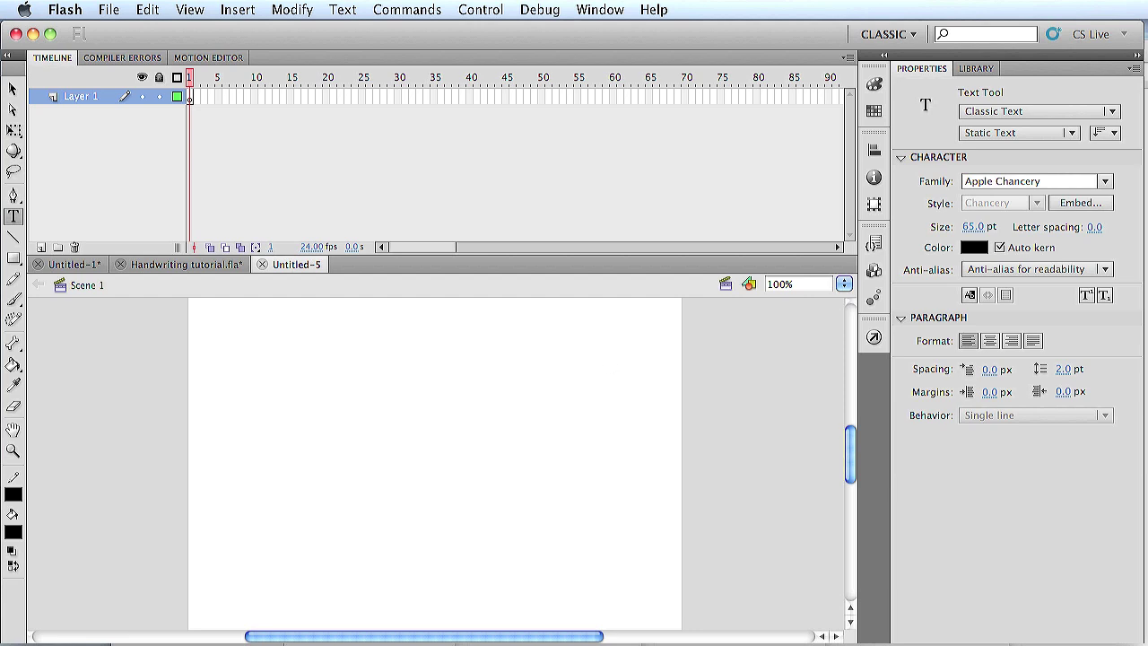
left_click(1105, 182)
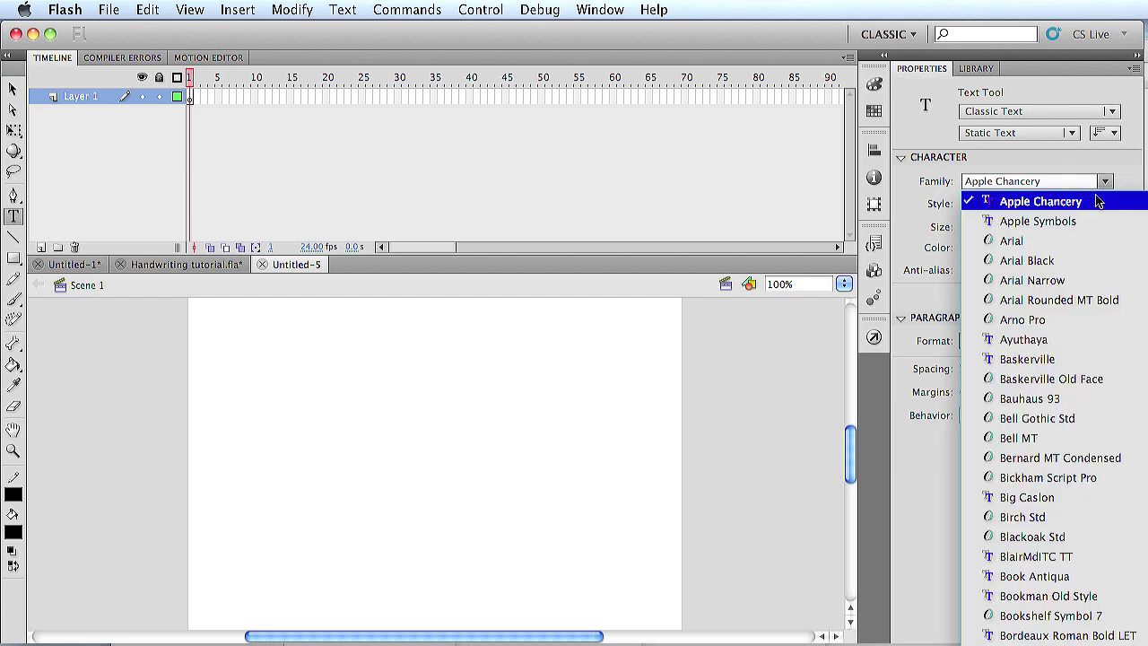
left_click(1105, 182)
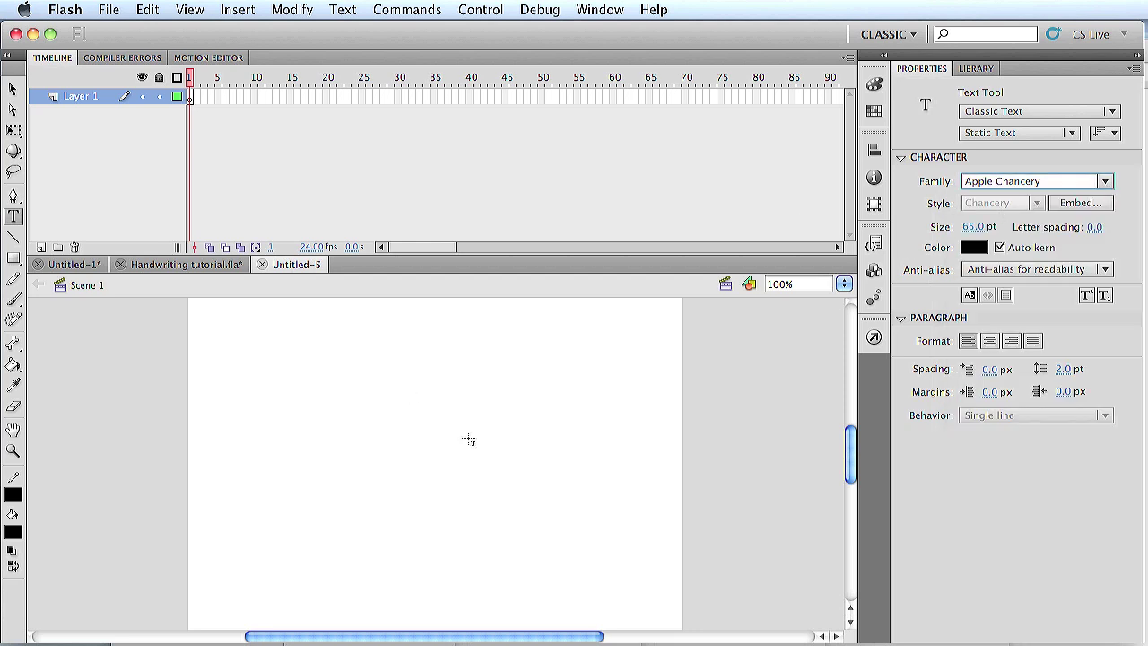
left_click(331, 409)
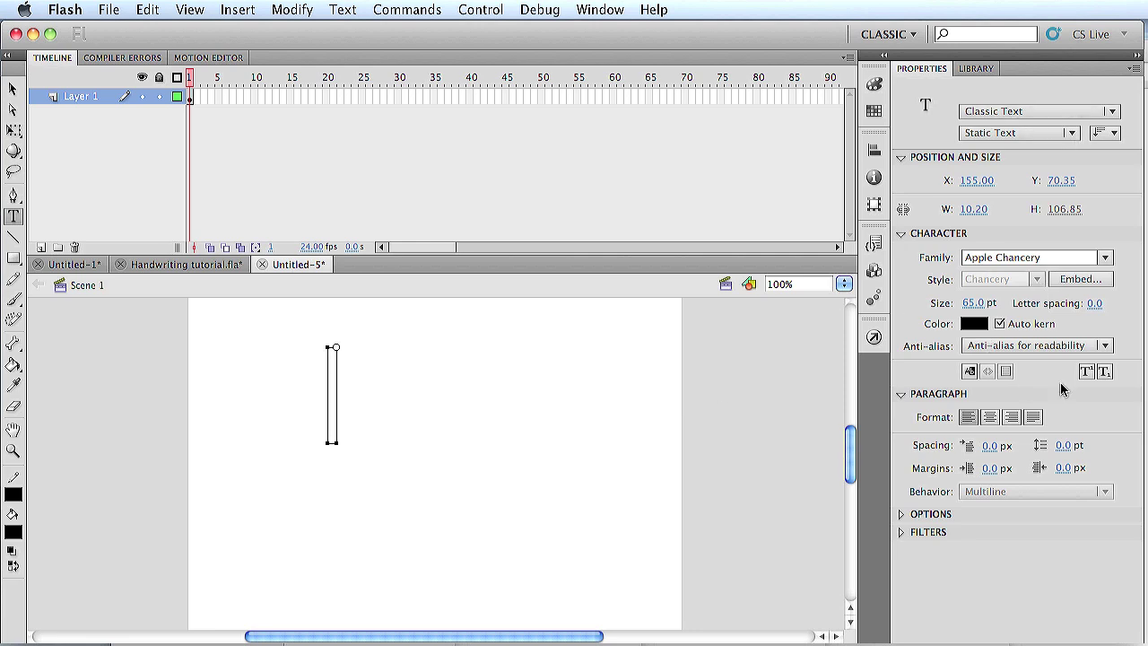
type("BYU")
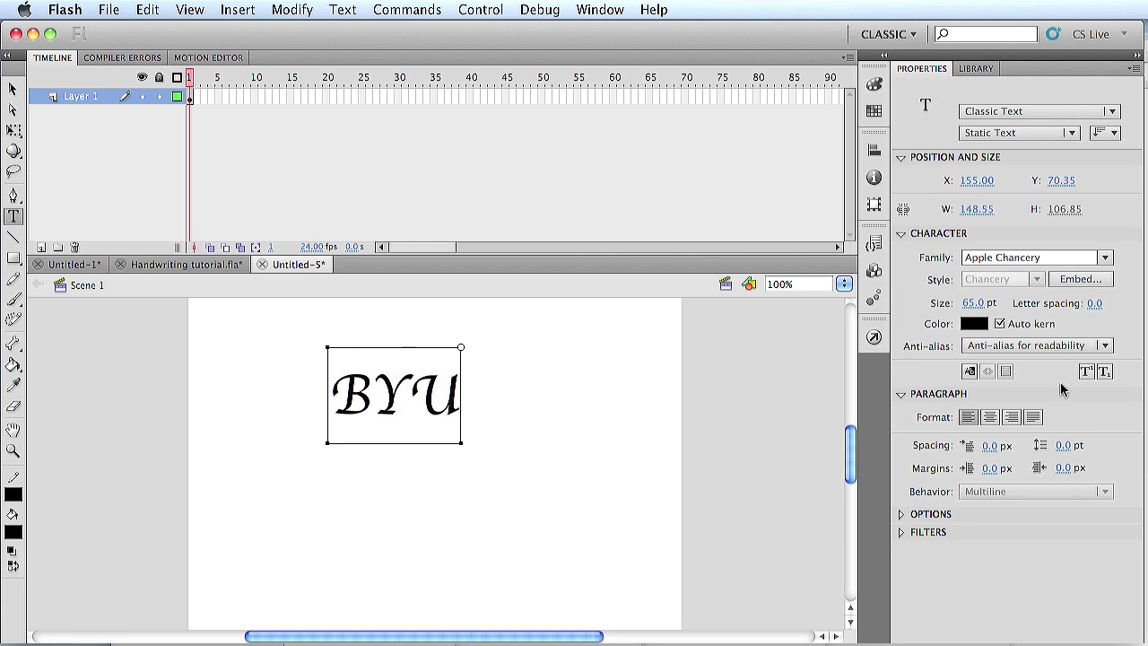
key("Escape")
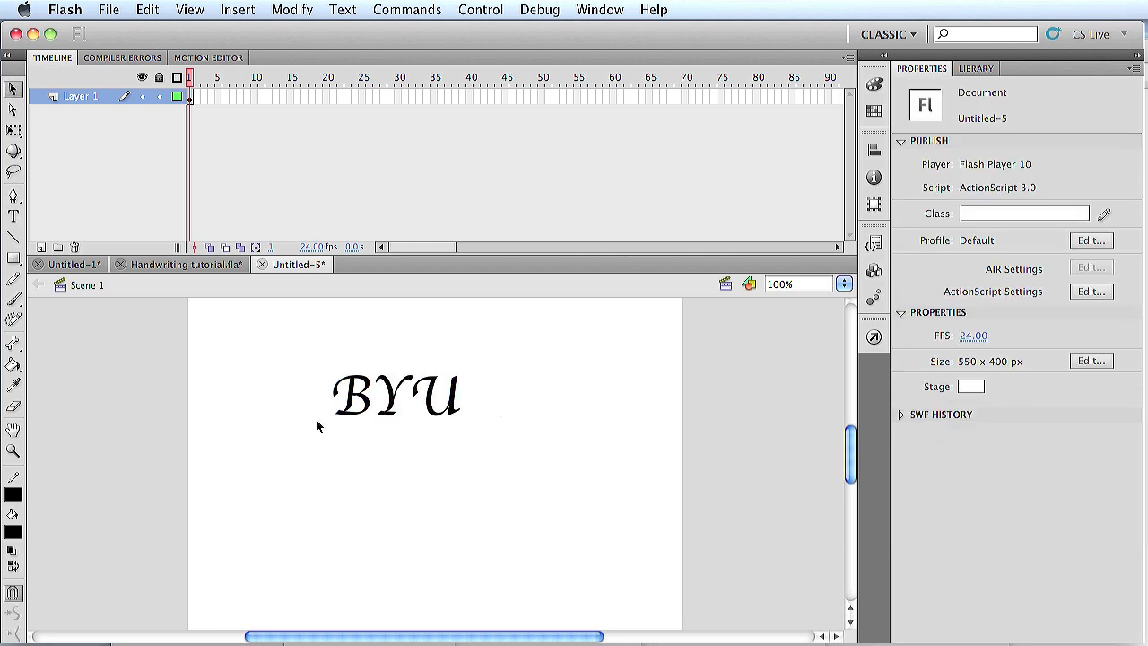
Step: Break the BYU text apart into three separate letters
left_click(393, 401)
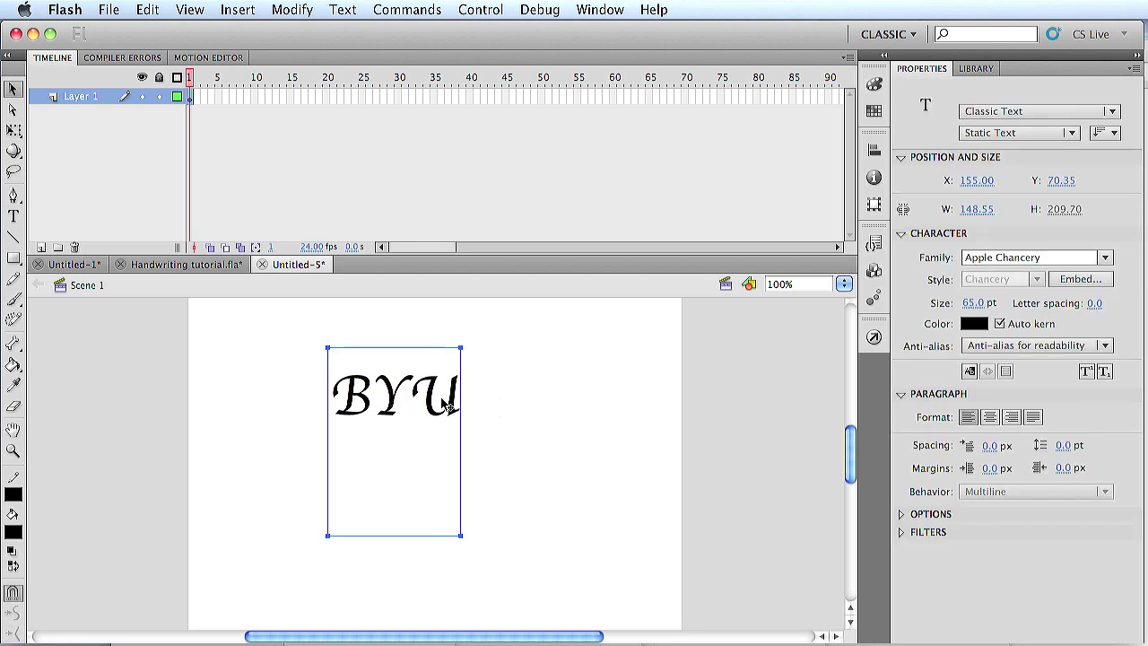
key("super+b")
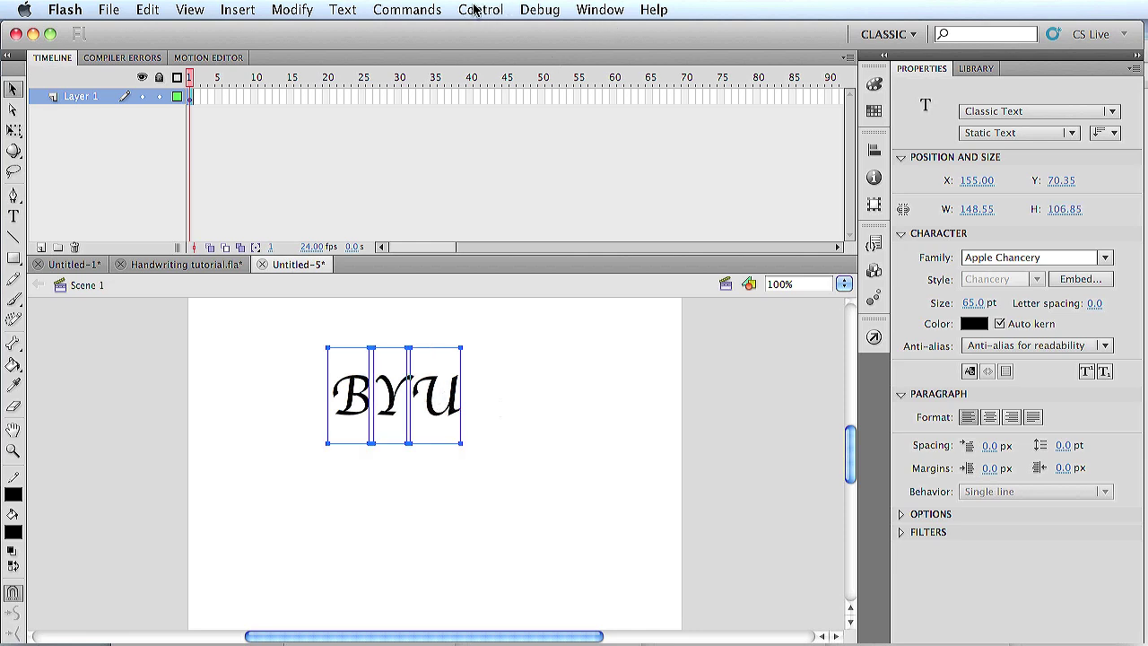
left_click(294, 9)
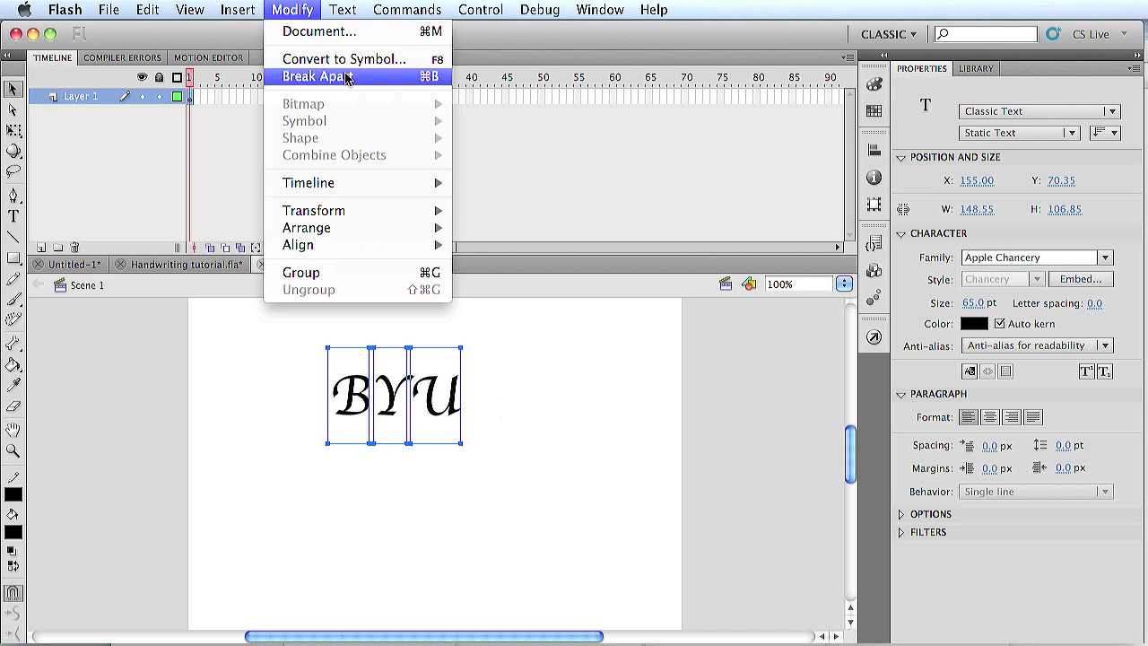
key("Escape")
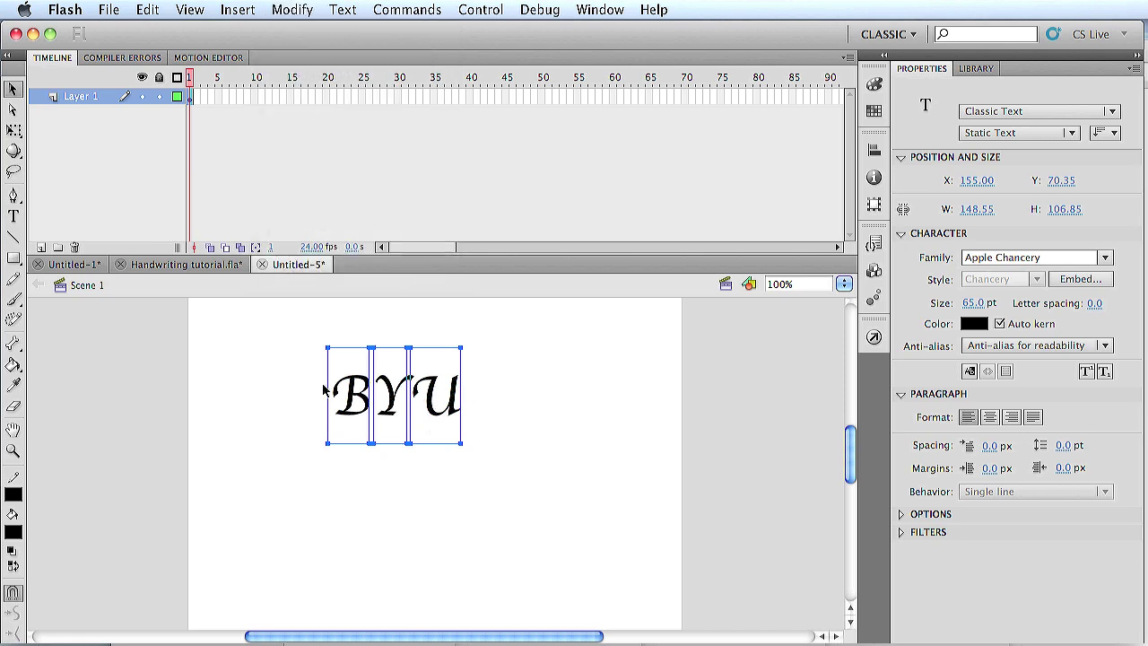
Step: Edit the B letter's text and delete the stray Y and u characters typed after it
key("t")
left_click(365, 412)
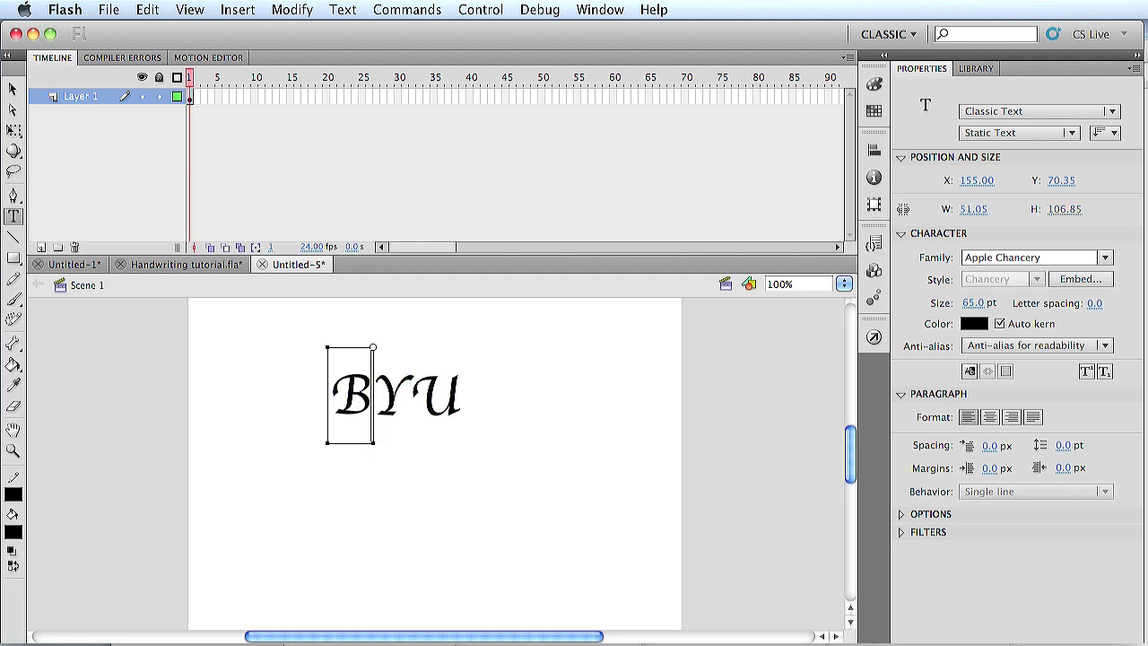
type("Y")
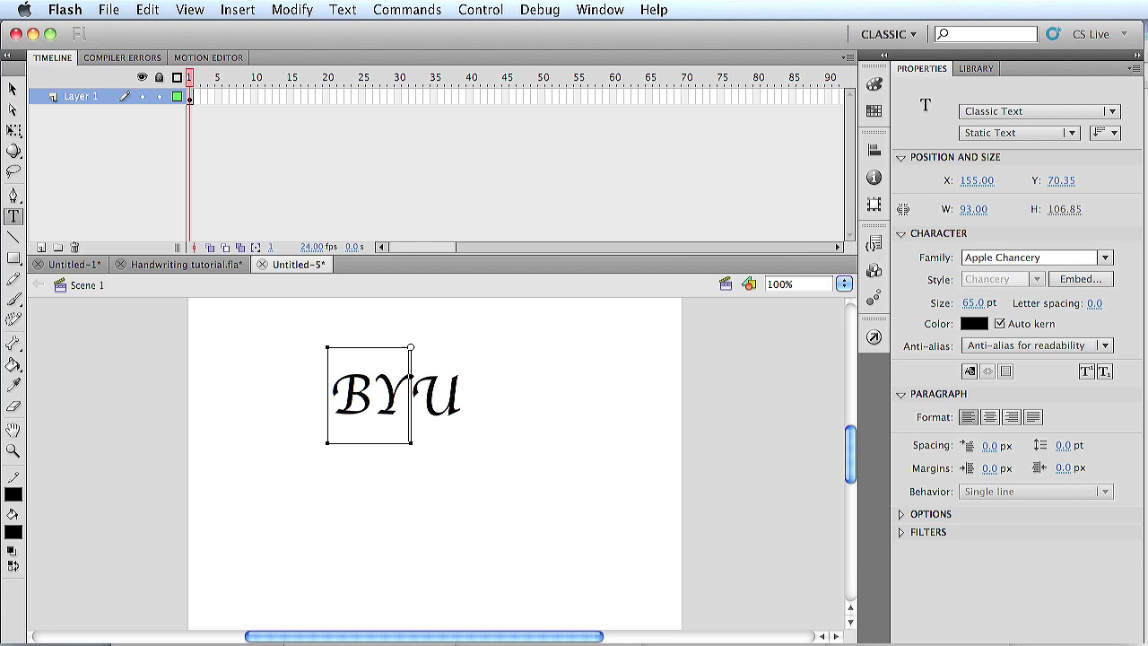
key("BackSpace")
type("u")
key("BackSpace")
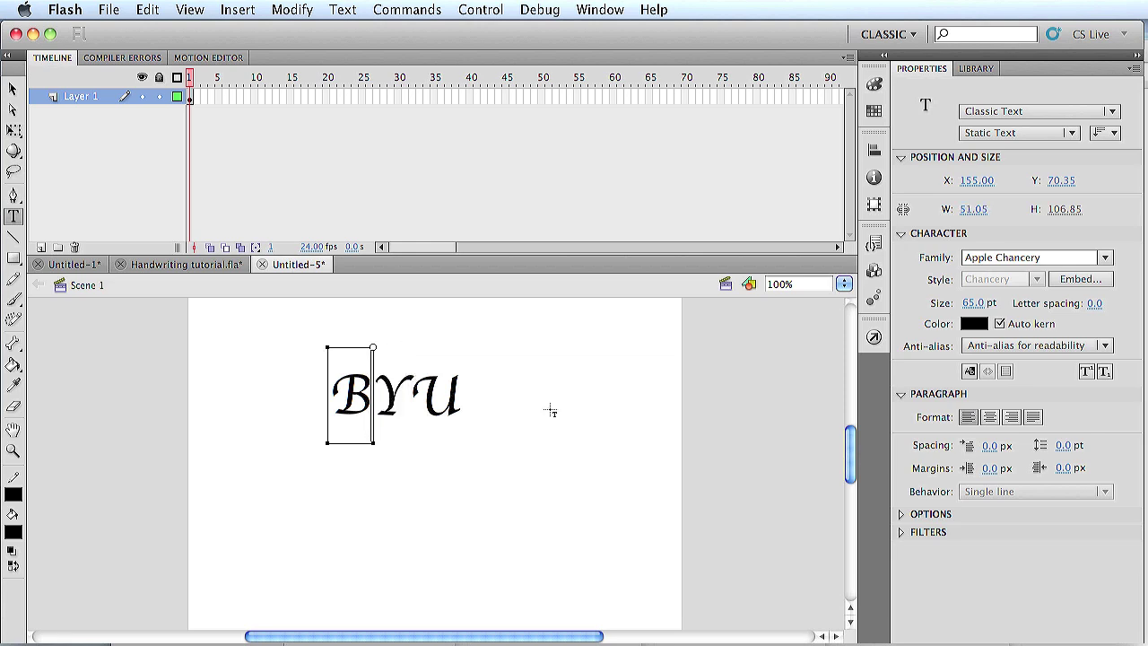
key("Escape")
Step: Marquee-select all three letters and break them apart again into plain filled shapes
key("v")
left_click_drag(514, 352, 199, 453)
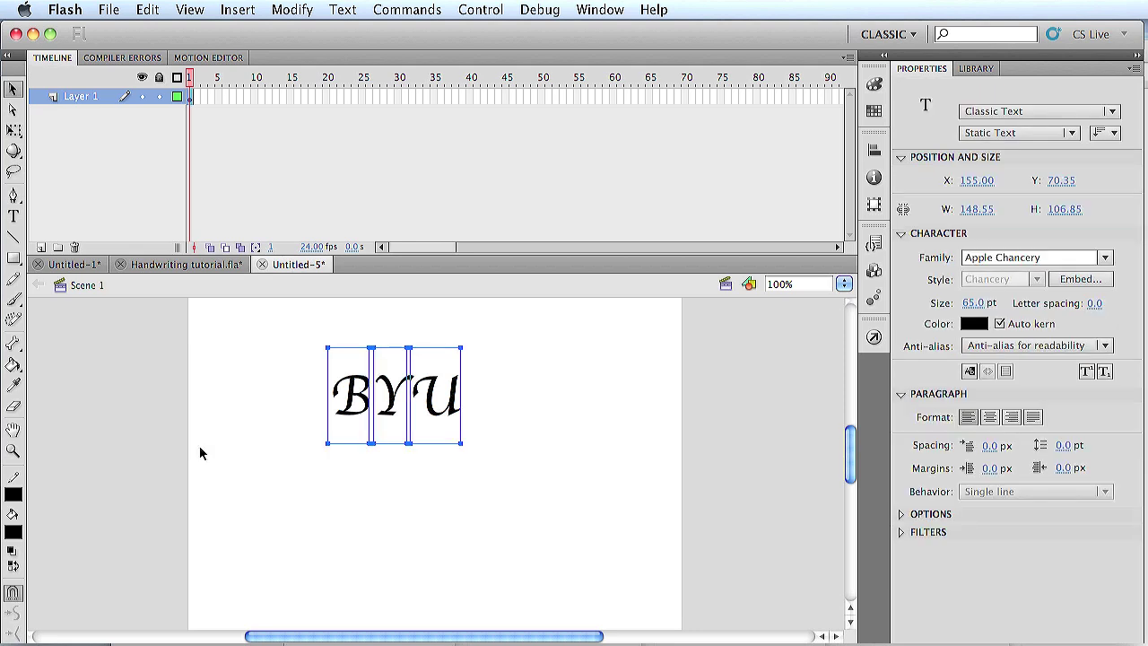
key("super+b")
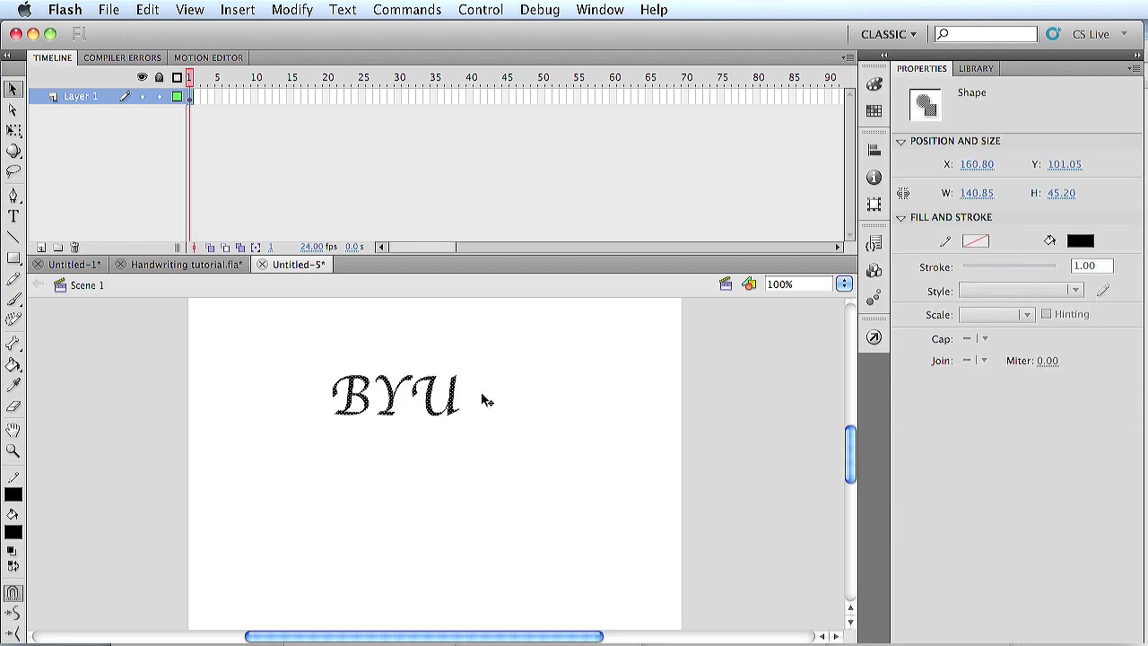
left_click(399, 457)
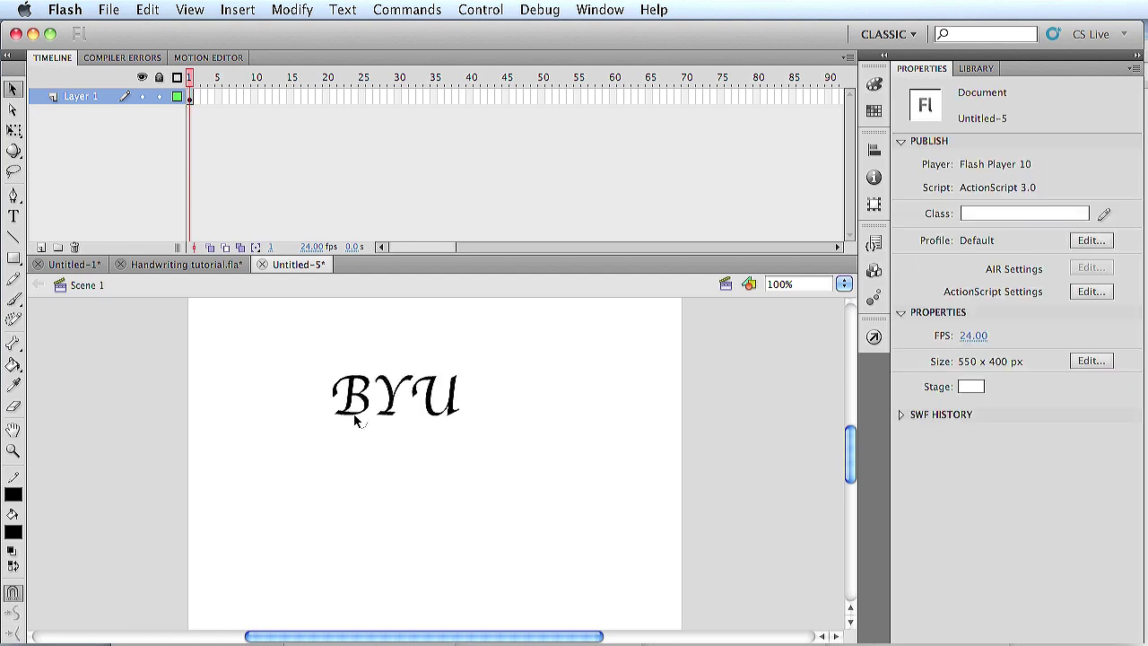
left_click_drag(354, 420, 357, 423)
left_click(205, 8)
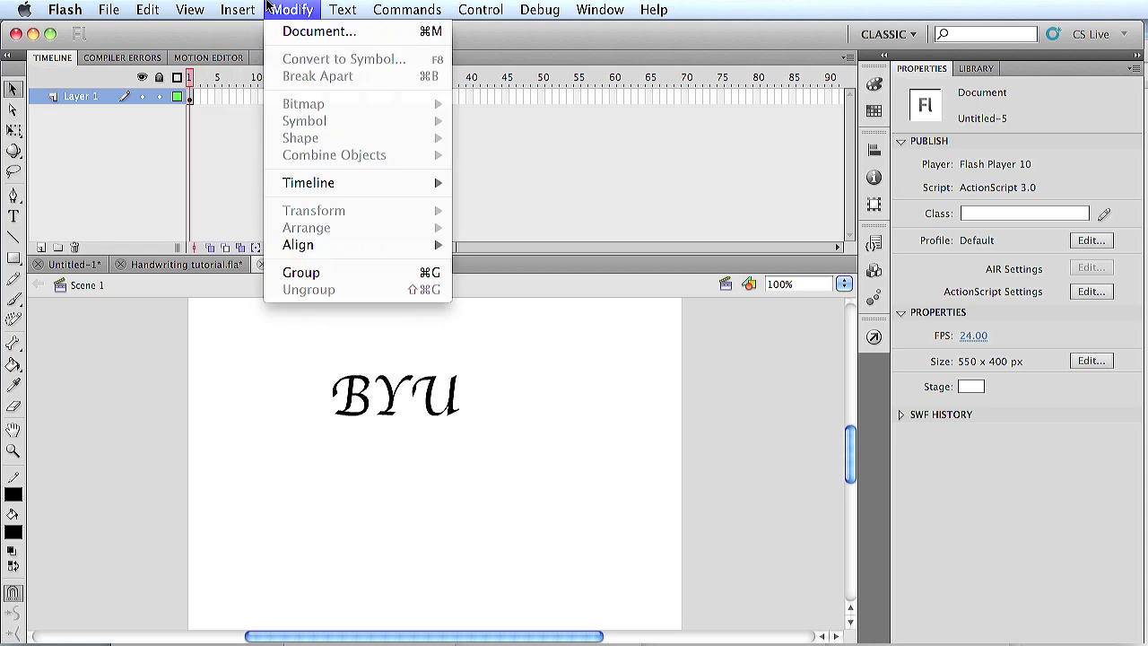
left_click(268, 8)
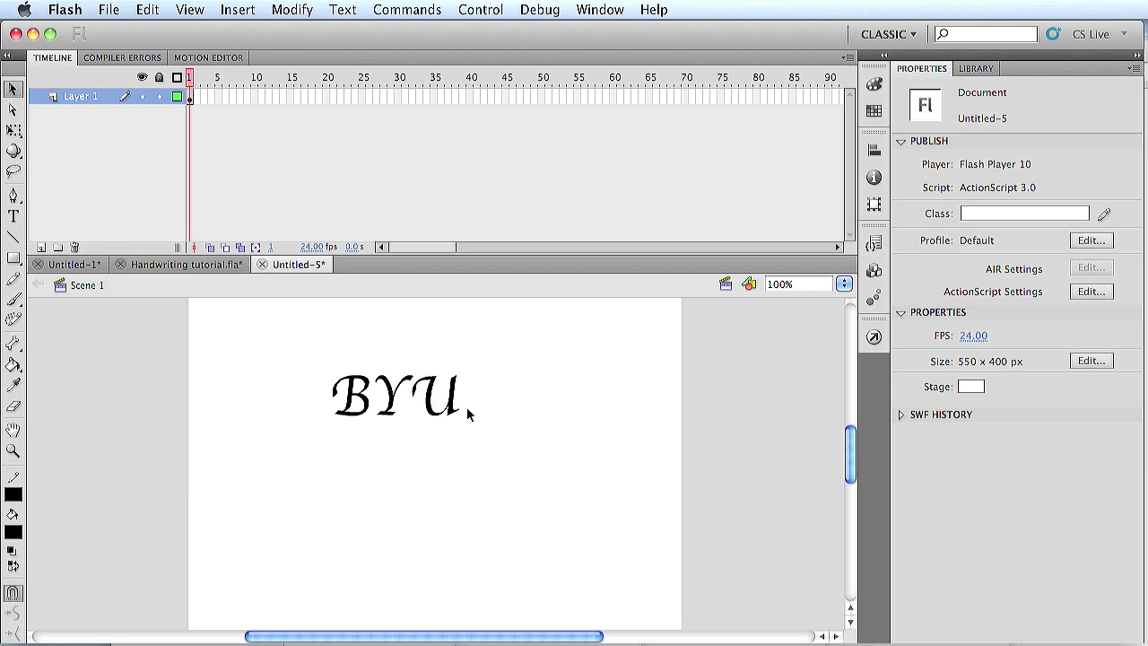
Step: Zoom in twice on the lettering, erase the U's tail tip, and add a keyframe at frame 2
key("e")
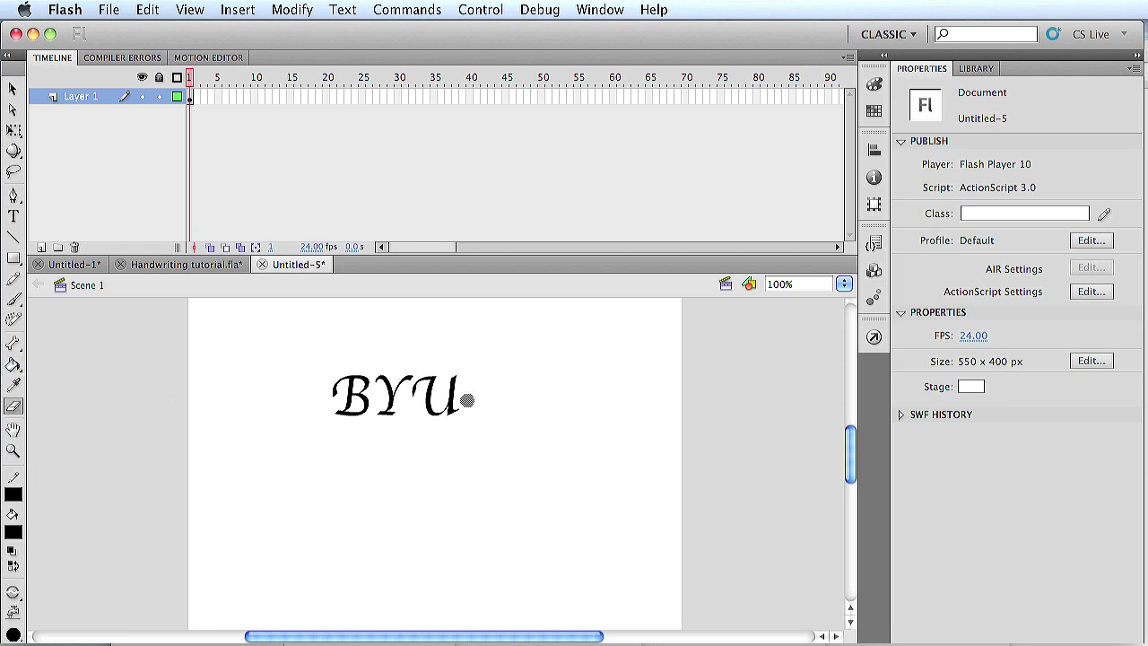
key("z")
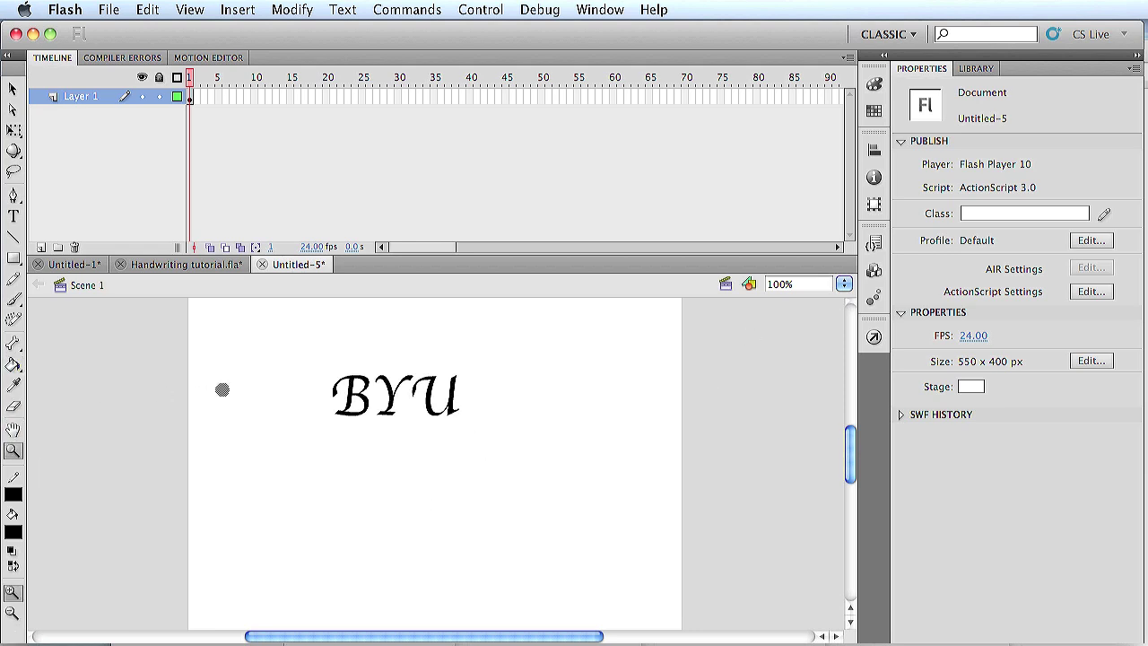
left_click(456, 413)
left_click(369, 455)
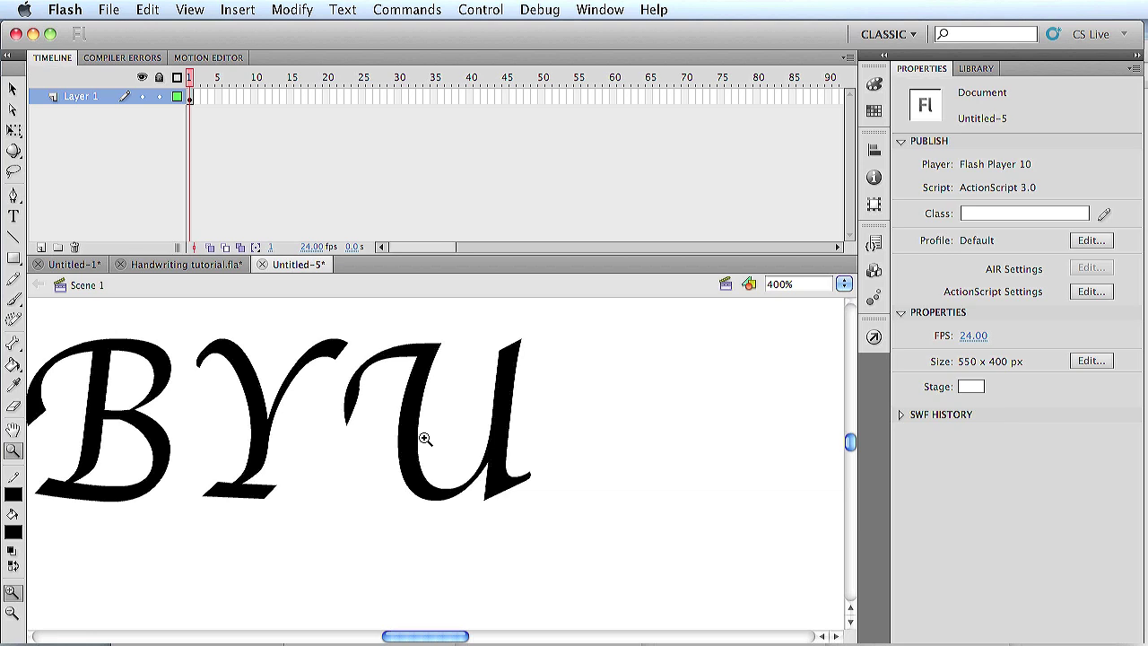
key("e")
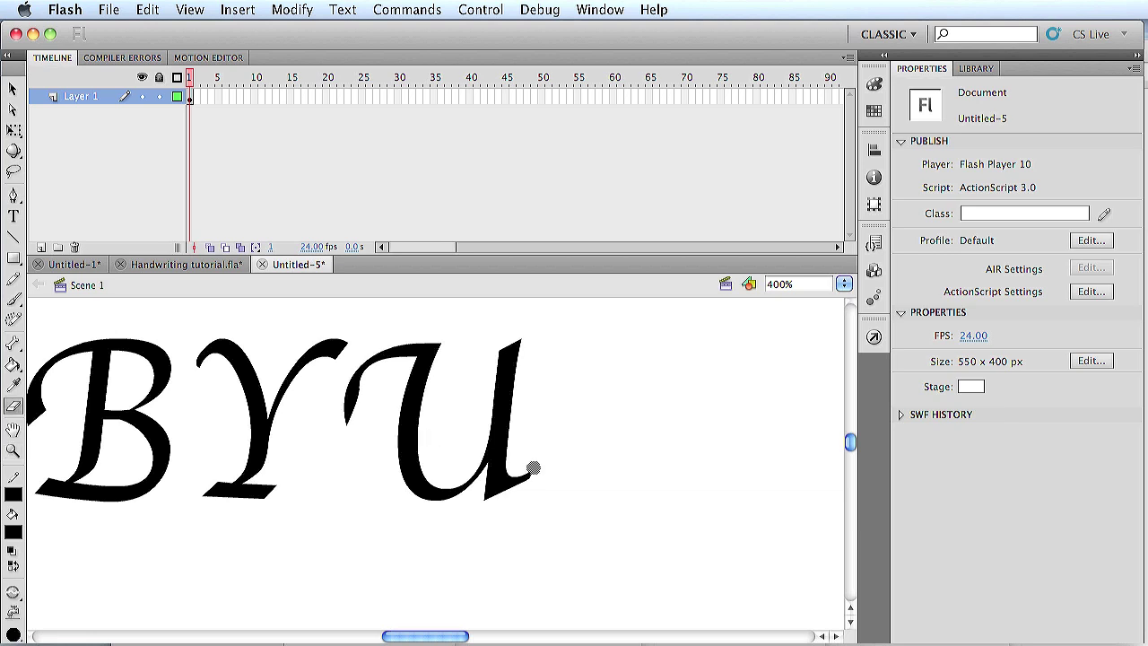
left_click_drag(532, 470, 474, 503)
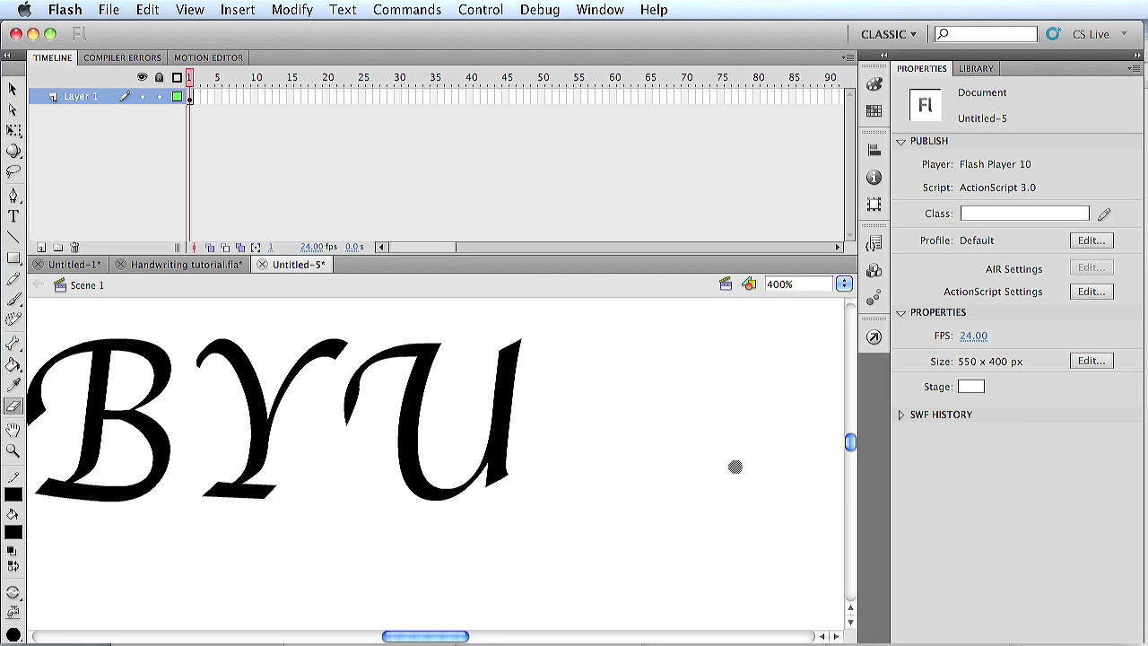
key("F6")
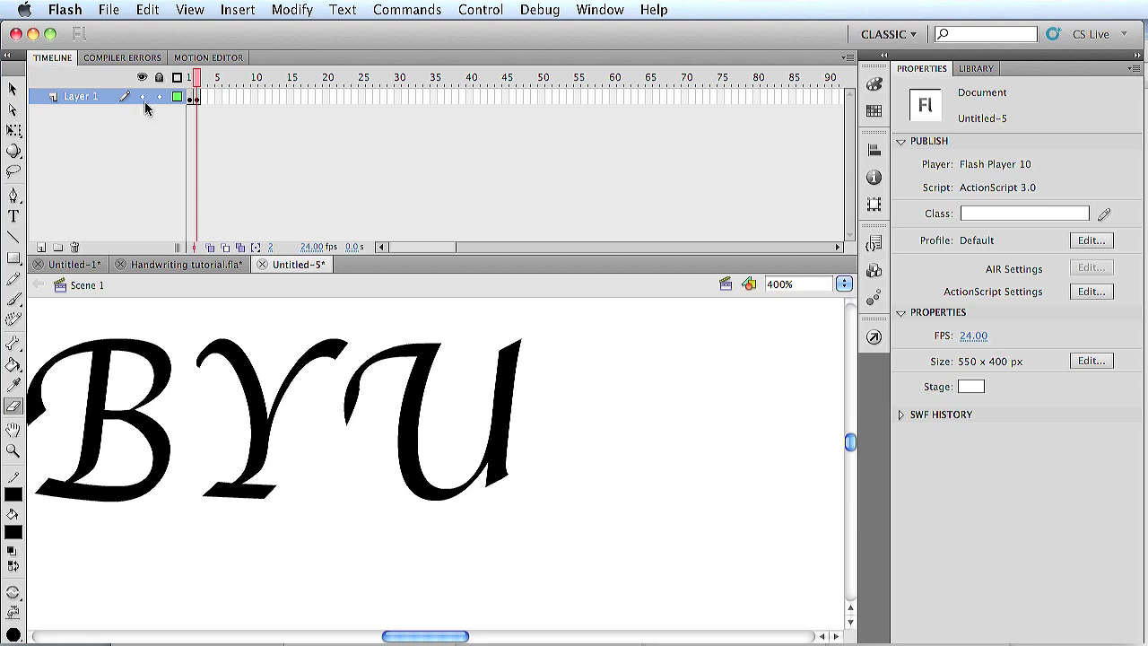
Step: Erase the U's base and right stroke bit by bit, adding keyframes through frame 7
left_click(191, 97)
left_click(198, 96)
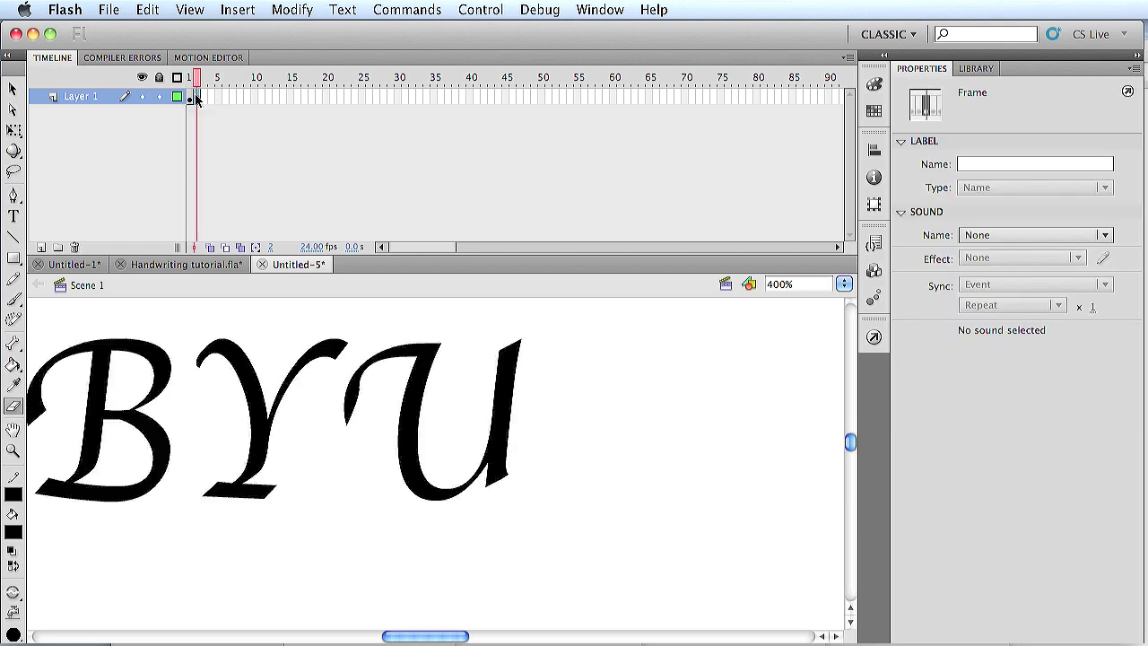
mouse_move(487, 489)
left_mouse_down()
mouse_move(482, 477)
mouse_move(506, 470)
mouse_move(497, 471)
left_mouse_up()
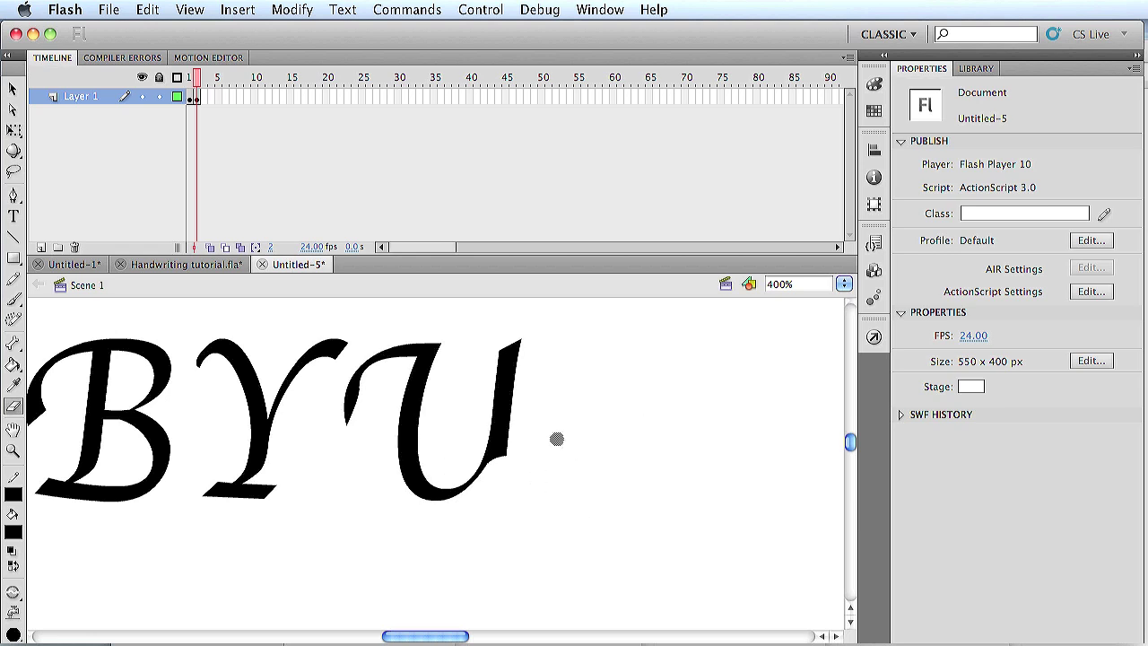
key("F6")
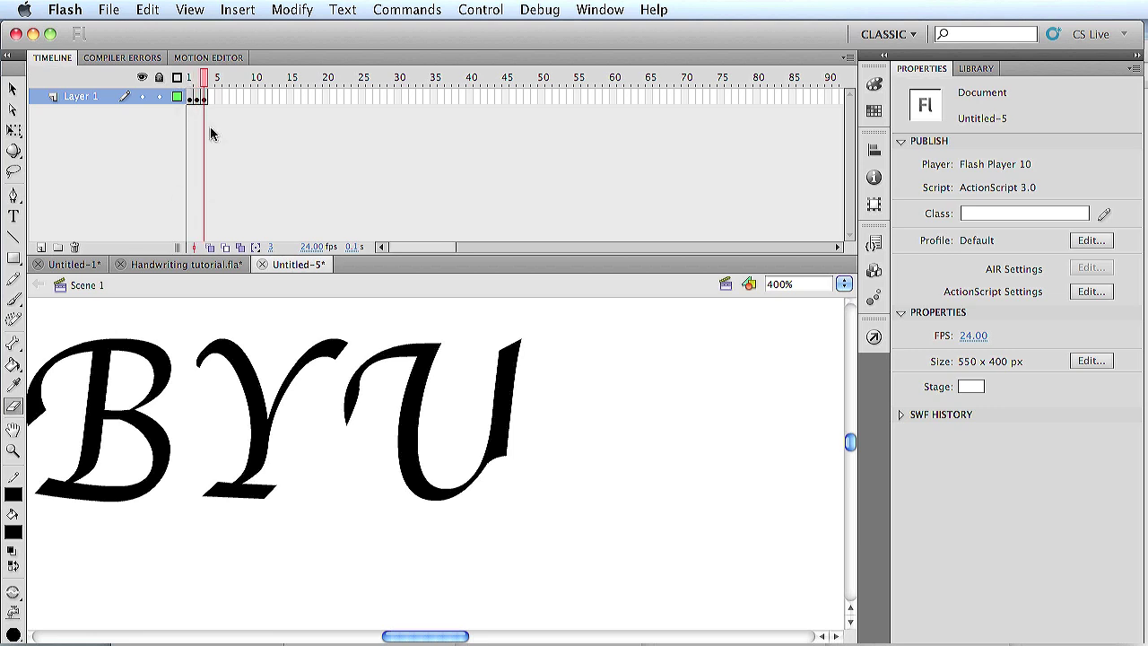
mouse_move(500, 464)
left_mouse_down()
mouse_move(514, 419)
mouse_move(536, 411)
mouse_move(504, 431)
mouse_move(513, 381)
mouse_move(546, 375)
mouse_move(515, 382)
mouse_move(514, 348)
left_mouse_up()
key("F6")
key("F6")
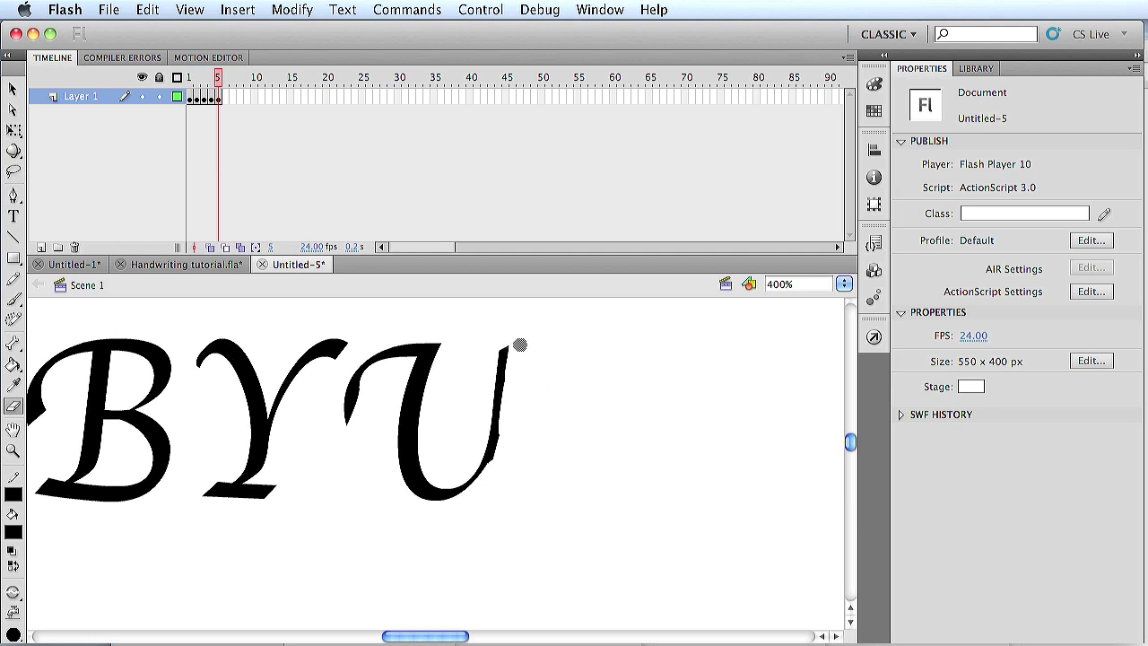
key("F6")
mouse_move(506, 348)
left_mouse_down()
mouse_move(490, 435)
mouse_move(500, 448)
mouse_move(500, 434)
mouse_move(480, 452)
mouse_move(496, 471)
mouse_move(436, 501)
mouse_move(462, 493)
mouse_move(443, 499)
mouse_move(400, 481)
mouse_move(431, 482)
mouse_move(416, 478)
mouse_move(427, 494)
mouse_move(400, 440)
mouse_move(381, 442)
mouse_move(430, 466)
mouse_move(403, 458)
left_mouse_up()
key("F6")
key("F6")
key("F6")
key("F6")
key("F6")
Step: Erase the U's remaining stem and top curve across keyframes 12 through 16
key("F6")
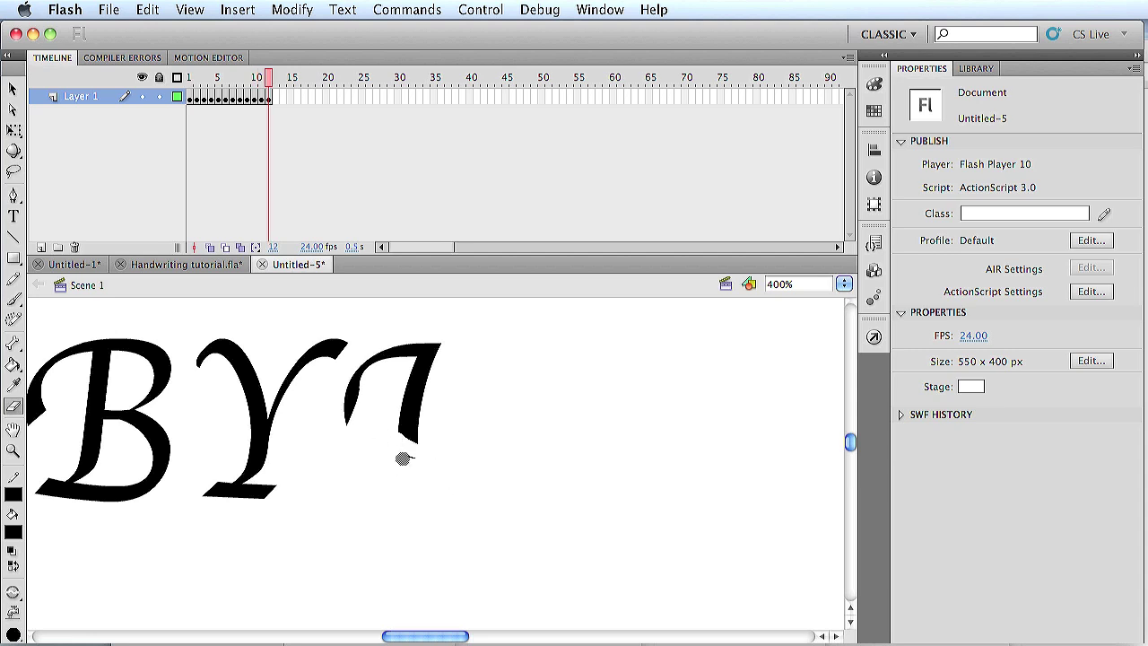
key("F6")
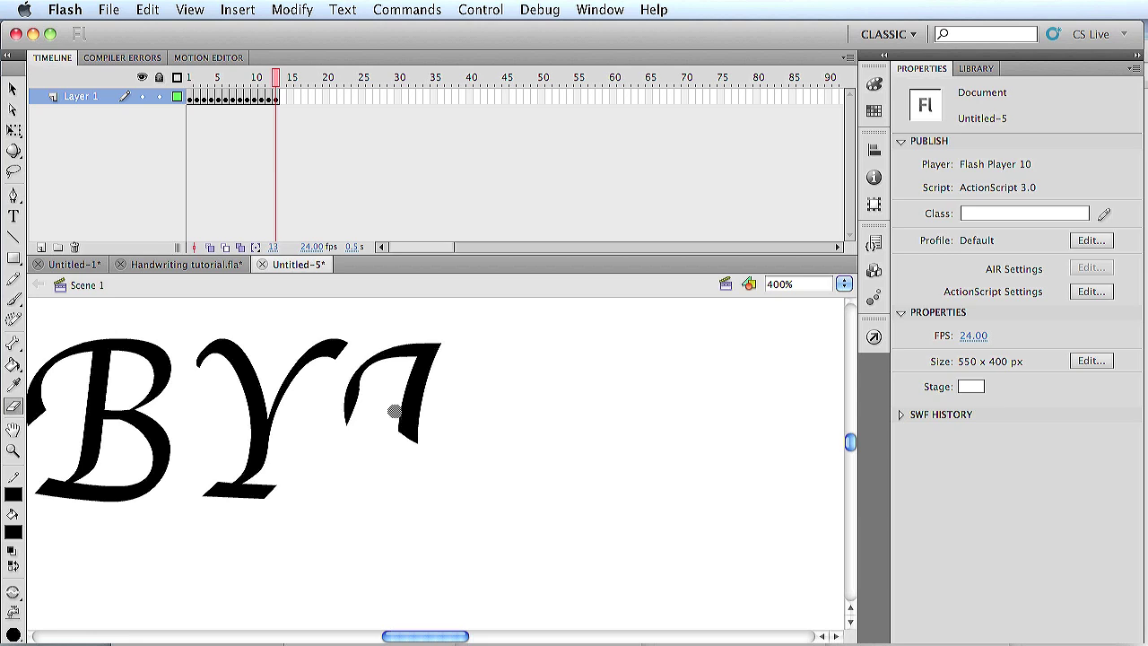
mouse_move(394, 410)
left_mouse_down()
mouse_move(434, 401)
mouse_move(404, 416)
left_mouse_up()
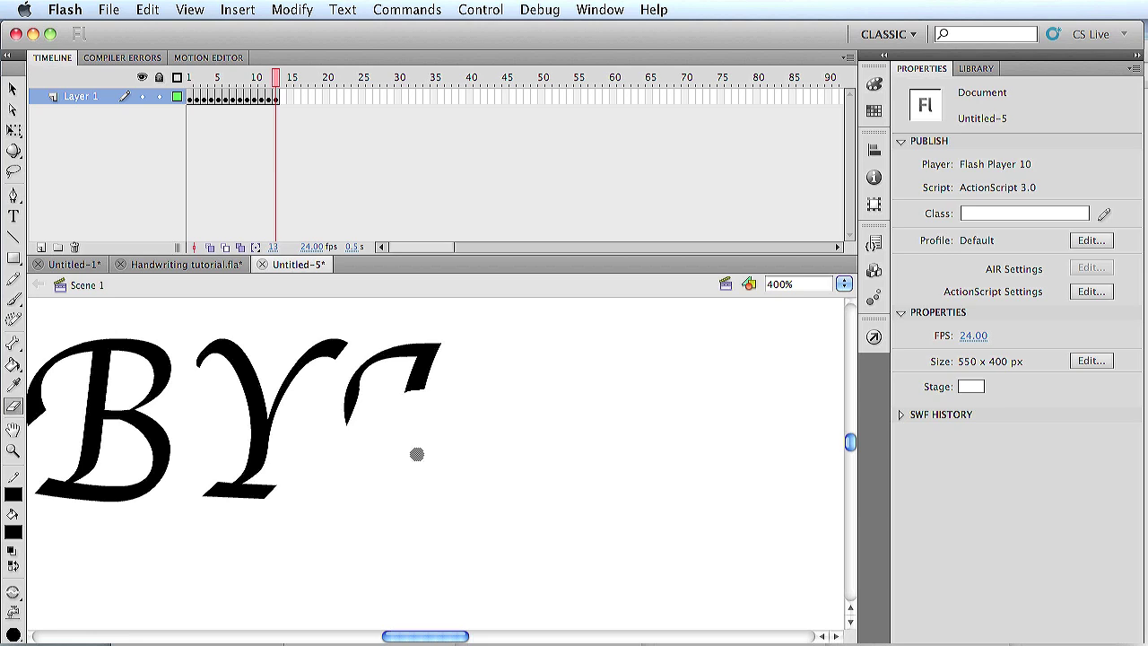
key("F6")
mouse_move(414, 359)
left_mouse_down()
mouse_move(439, 344)
mouse_move(391, 403)
left_mouse_up()
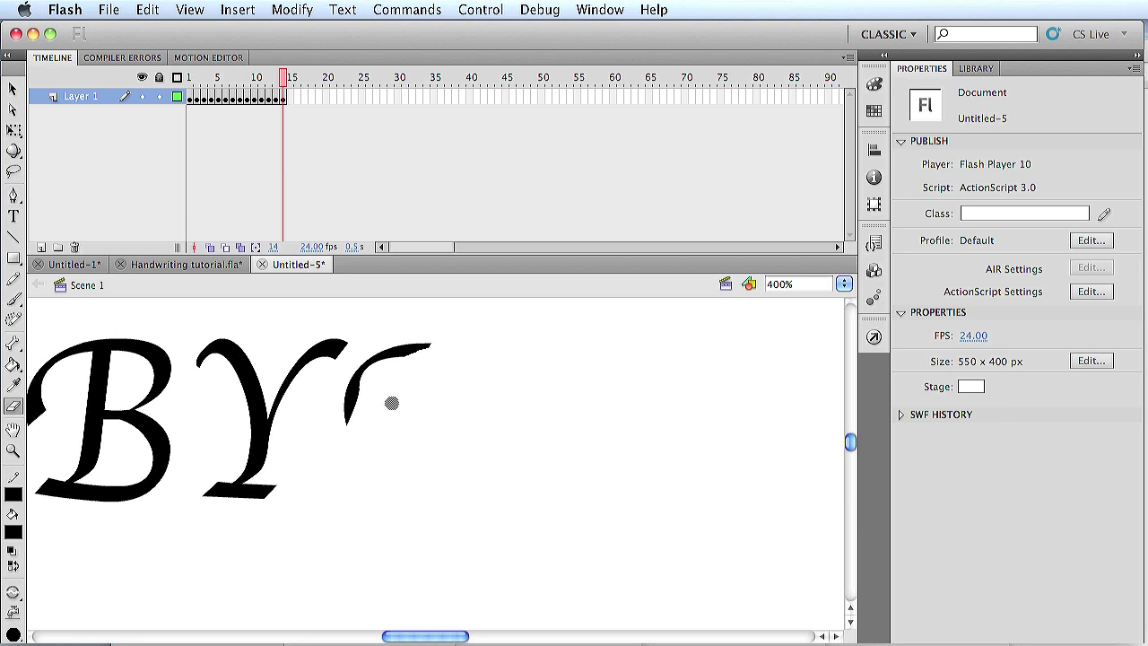
key("F6")
mouse_move(429, 339)
left_mouse_down()
mouse_move(397, 359)
mouse_move(423, 347)
mouse_move(431, 365)
mouse_move(390, 348)
mouse_move(354, 391)
mouse_move(415, 381)
mouse_move(373, 384)
mouse_move(350, 402)
mouse_move(339, 384)
mouse_move(352, 387)
mouse_move(358, 414)
mouse_move(346, 408)
mouse_move(351, 437)
left_mouse_up()
key("F6")
key("F6")
key("F6")
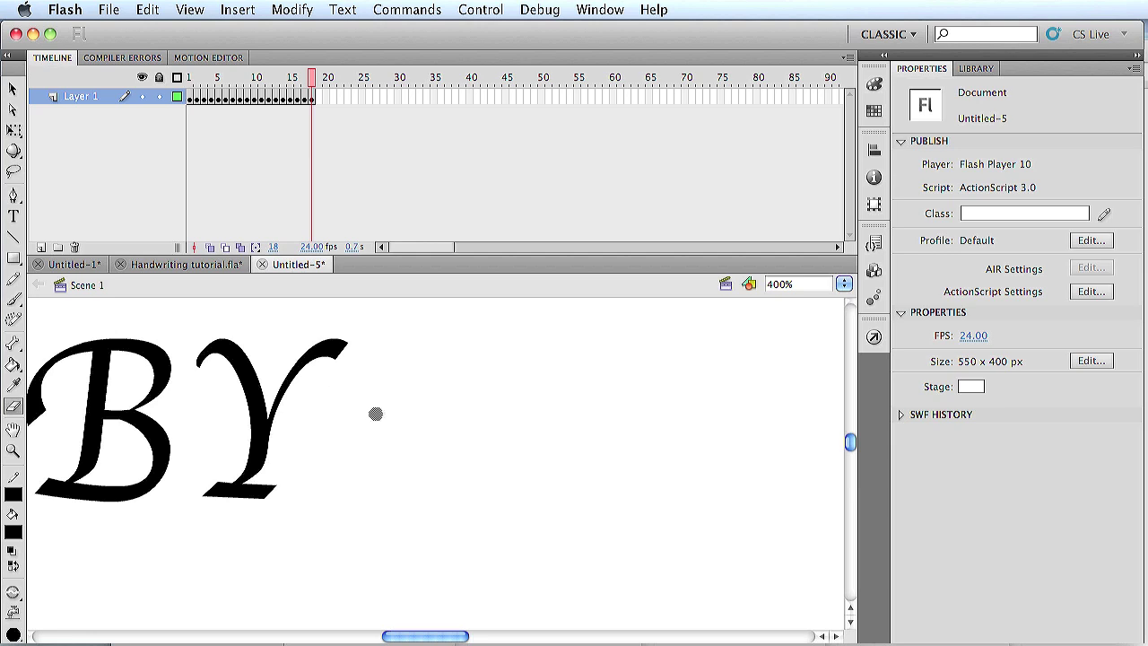
Step: Add keyframes up to frame 28 while wiping away the Y's upper arm, then undo the last erase
key("F6")
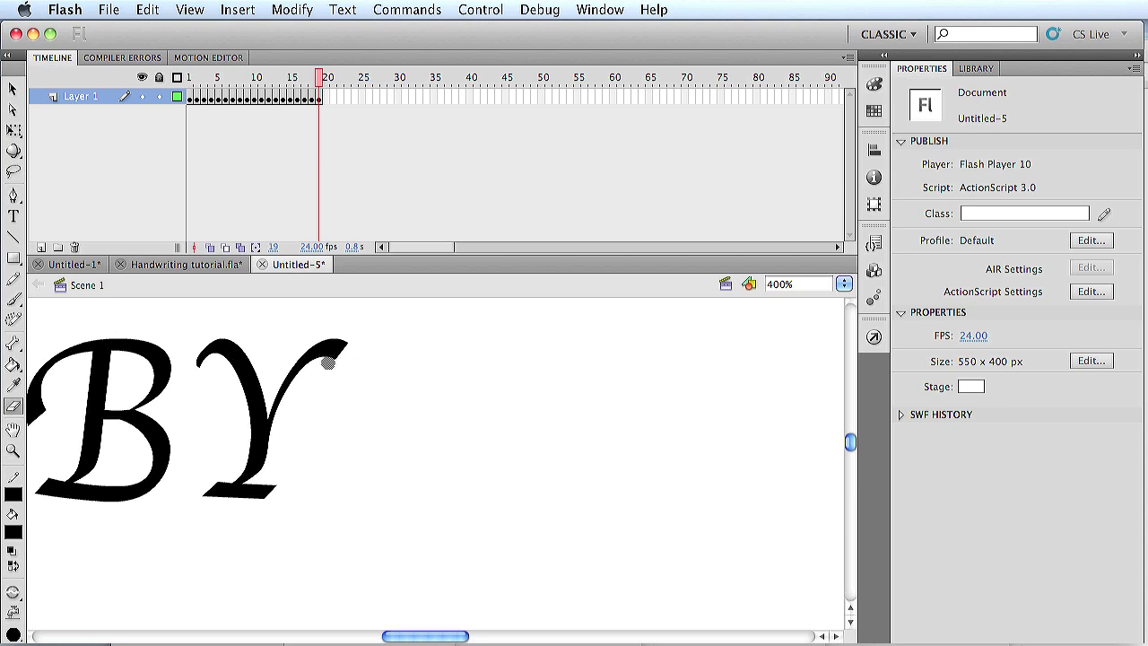
key("F6")
key("F6")
key("F6")
key("F6")
key("F6")
key("F6")
key("F6")
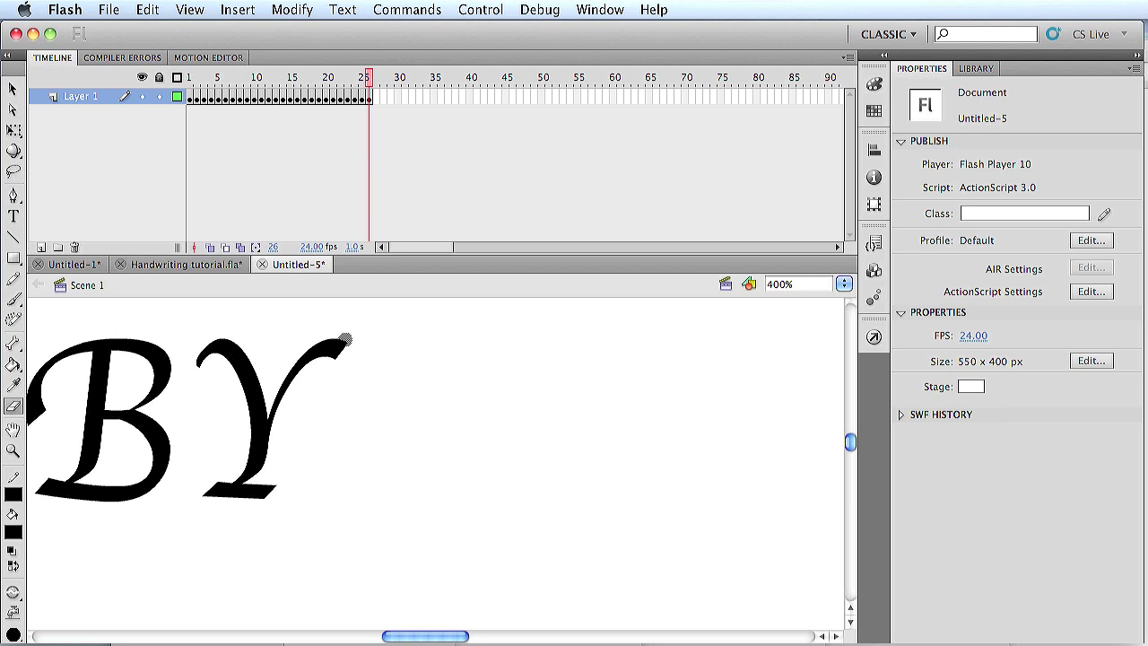
mouse_move(346, 335)
left_mouse_down()
mouse_move(323, 374)
mouse_move(280, 359)
mouse_move(288, 346)
mouse_move(308, 374)
mouse_move(327, 364)
mouse_move(305, 333)
mouse_move(322, 346)
mouse_move(319, 373)
mouse_move(349, 338)
left_mouse_up()
key("F6")
mouse_move(282, 379)
left_mouse_down()
mouse_move(292, 407)
mouse_move(291, 373)
mouse_move(276, 396)
mouse_move(280, 433)
left_mouse_up()
key("F6")
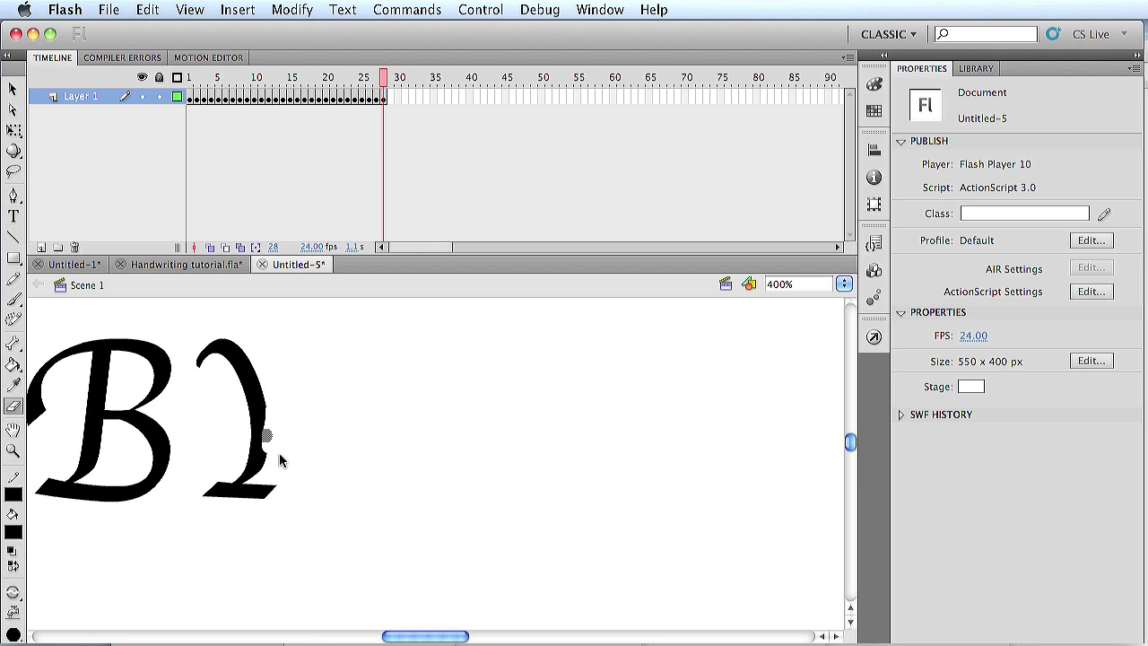
key("super+z")
key("super+z")
key("super+z")
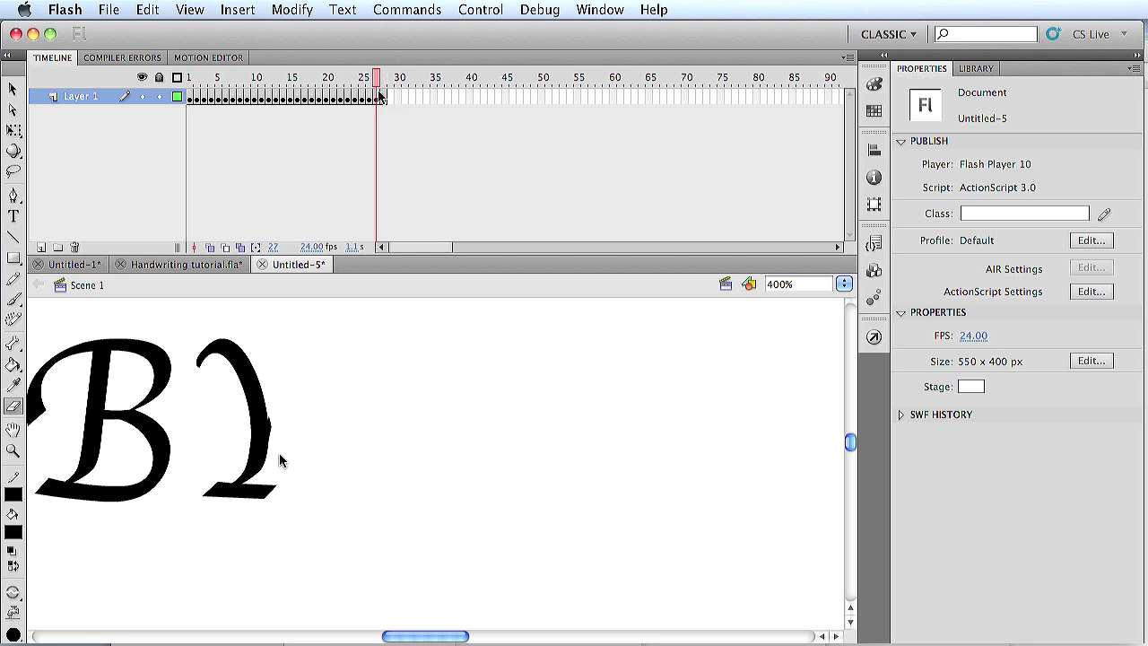
Step: Remove frame 28 from Layer 1 and scrub frames 26–28 to check the sequence
left_click_drag(378, 82, 384, 82)
left_click(383, 97)
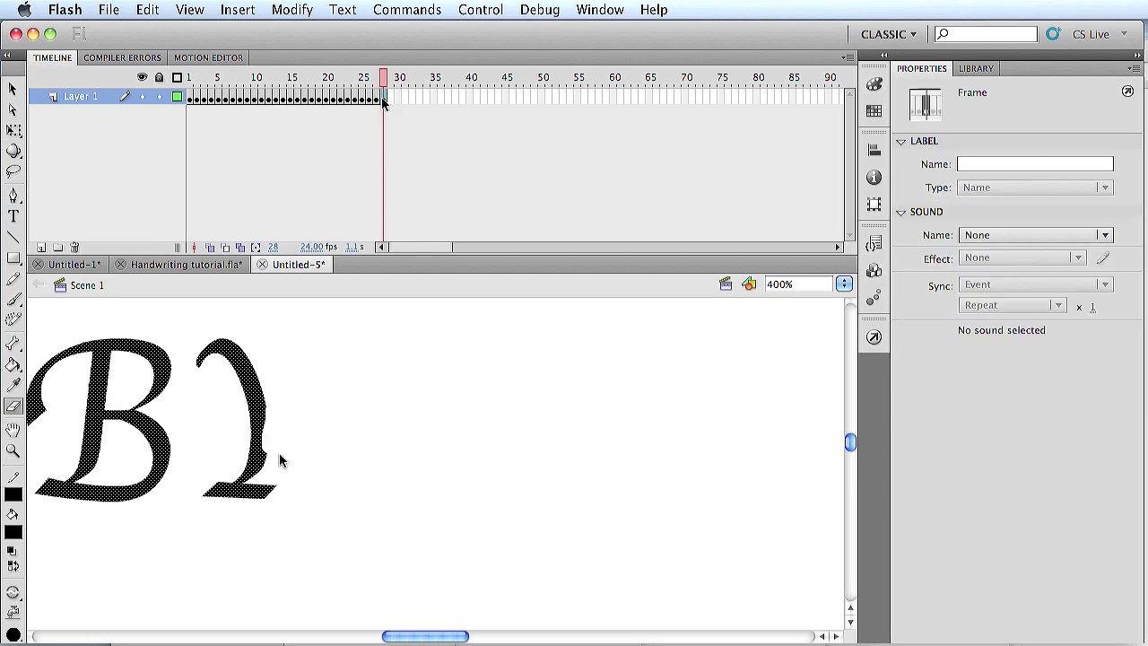
right_click(384, 97)
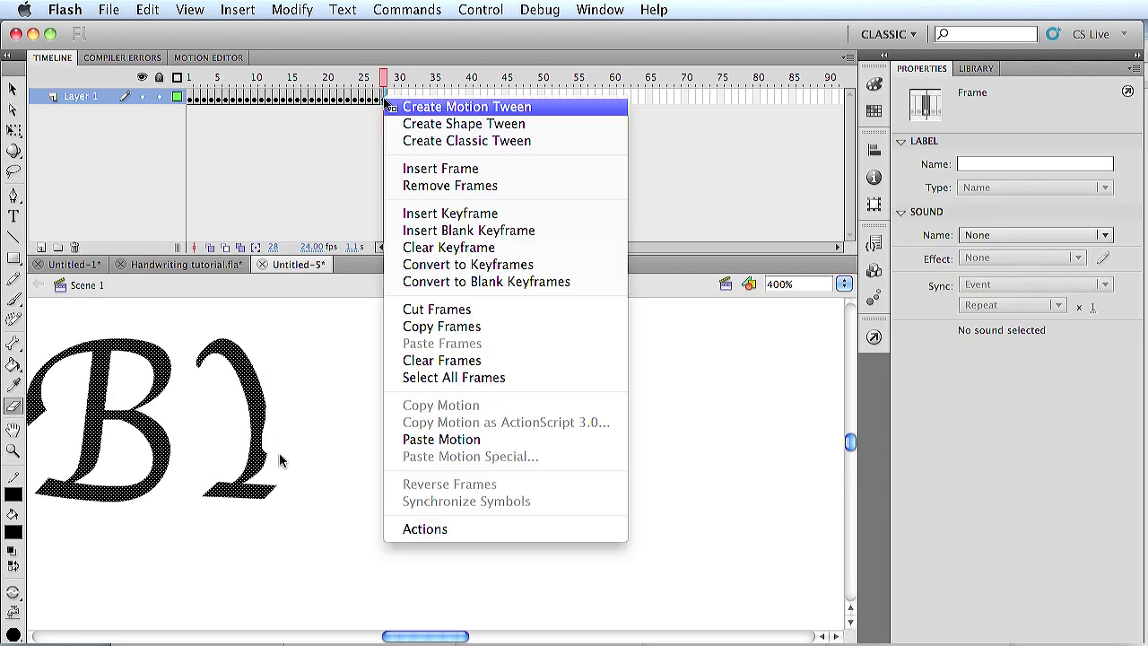
left_click(469, 186)
left_click(377, 100)
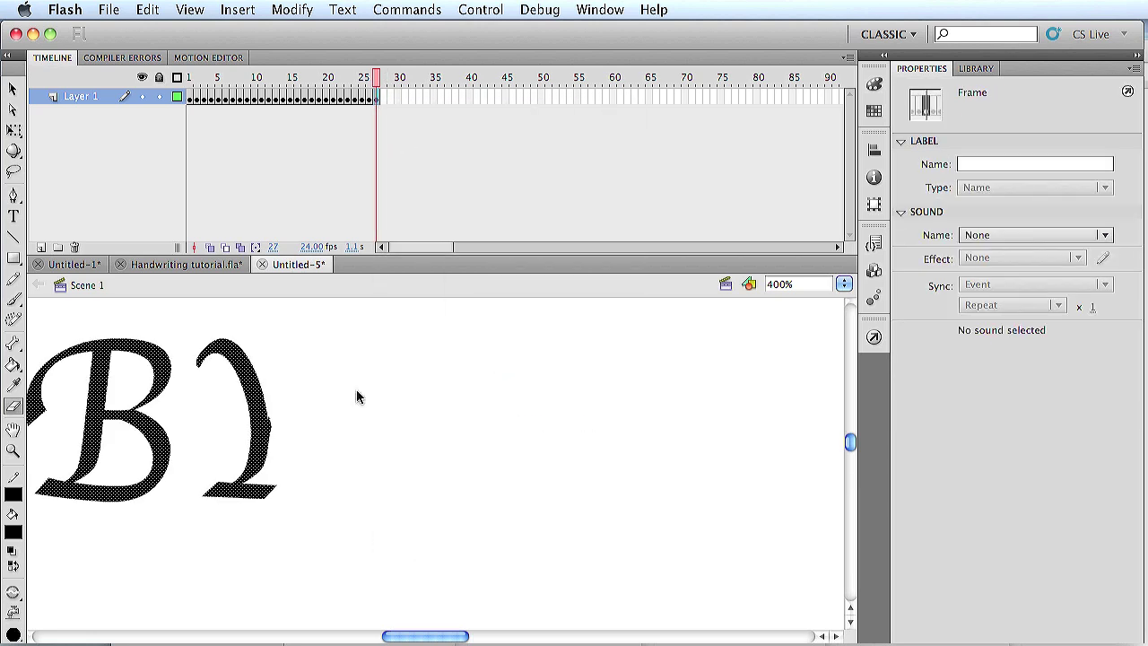
left_click(305, 410)
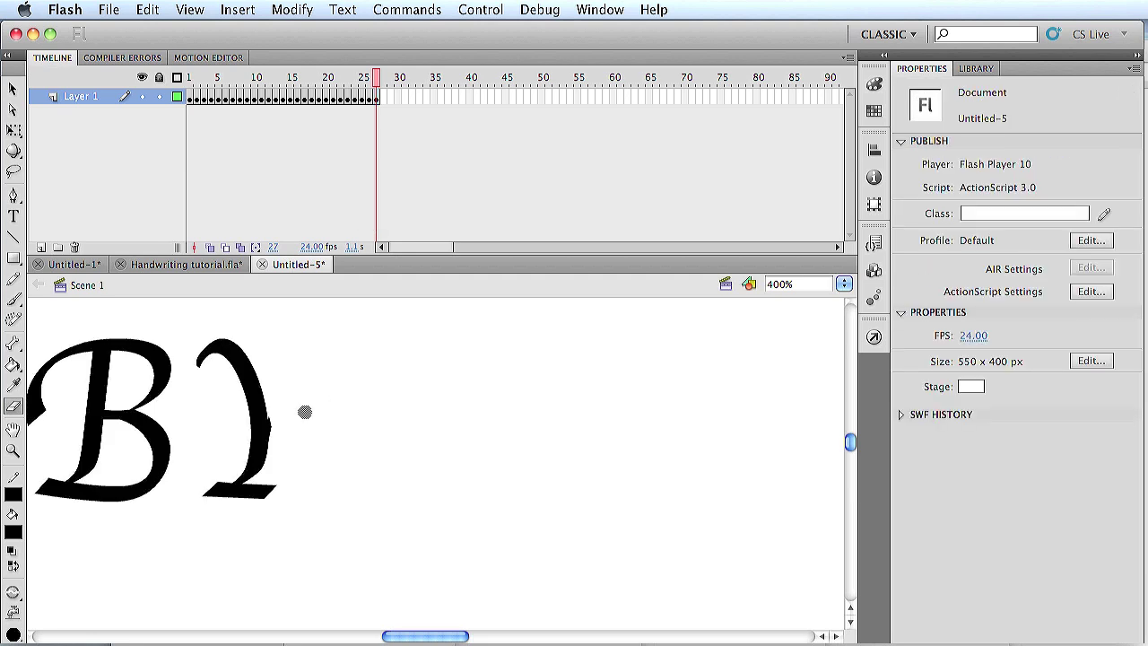
left_click_drag(376, 78, 391, 83)
left_click_drag(381, 84, 384, 92)
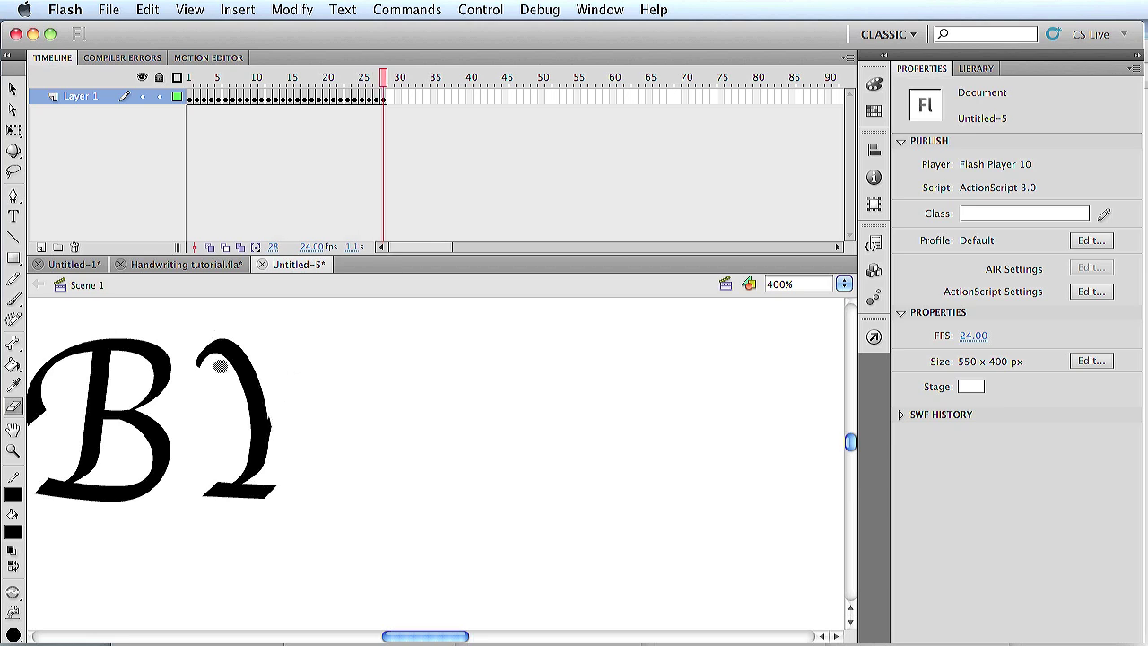
Step: Erase the Y's tail, leftover fragment and hooked stroke end, adding keyframes through frame 40
mouse_move(275, 488)
left_mouse_down()
mouse_move(204, 509)
mouse_move(244, 490)
mouse_move(200, 494)
mouse_move(261, 499)
mouse_move(215, 484)
mouse_move(248, 482)
mouse_move(217, 476)
mouse_move(275, 450)
mouse_move(282, 470)
mouse_move(255, 456)
mouse_move(279, 410)
mouse_move(291, 470)
mouse_move(250, 438)
mouse_move(272, 424)
mouse_move(236, 401)
mouse_move(283, 395)
mouse_move(248, 388)
left_mouse_up()
key("F6")
key("F6")
key("F6")
left_click_drag(250, 433, 249, 415)
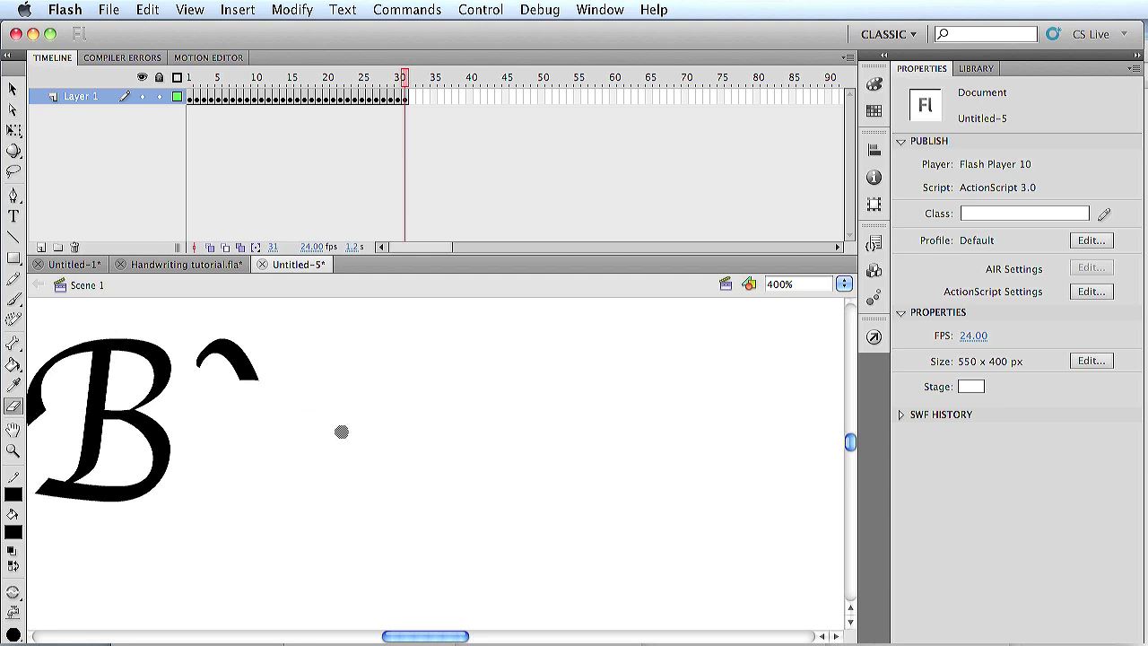
key("F6")
mouse_move(260, 350)
left_mouse_down()
mouse_move(239, 375)
mouse_move(244, 349)
mouse_move(253, 376)
mouse_move(226, 366)
mouse_move(239, 343)
mouse_move(215, 364)
mouse_move(212, 326)
mouse_move(200, 353)
left_mouse_up()
key("F6")
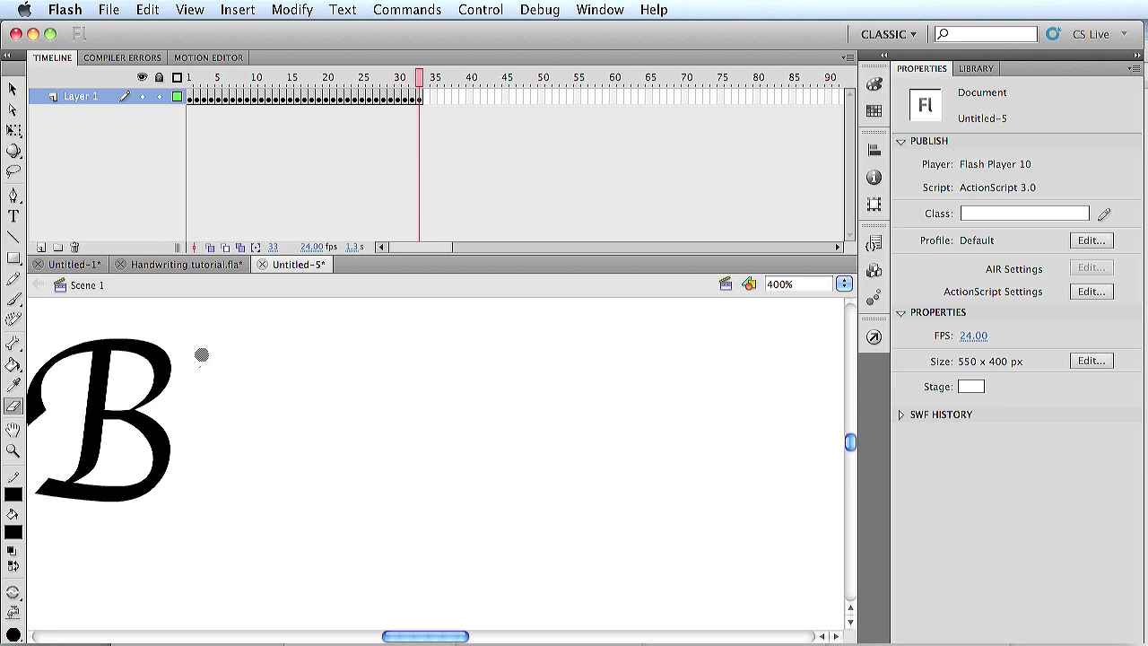
key("F6")
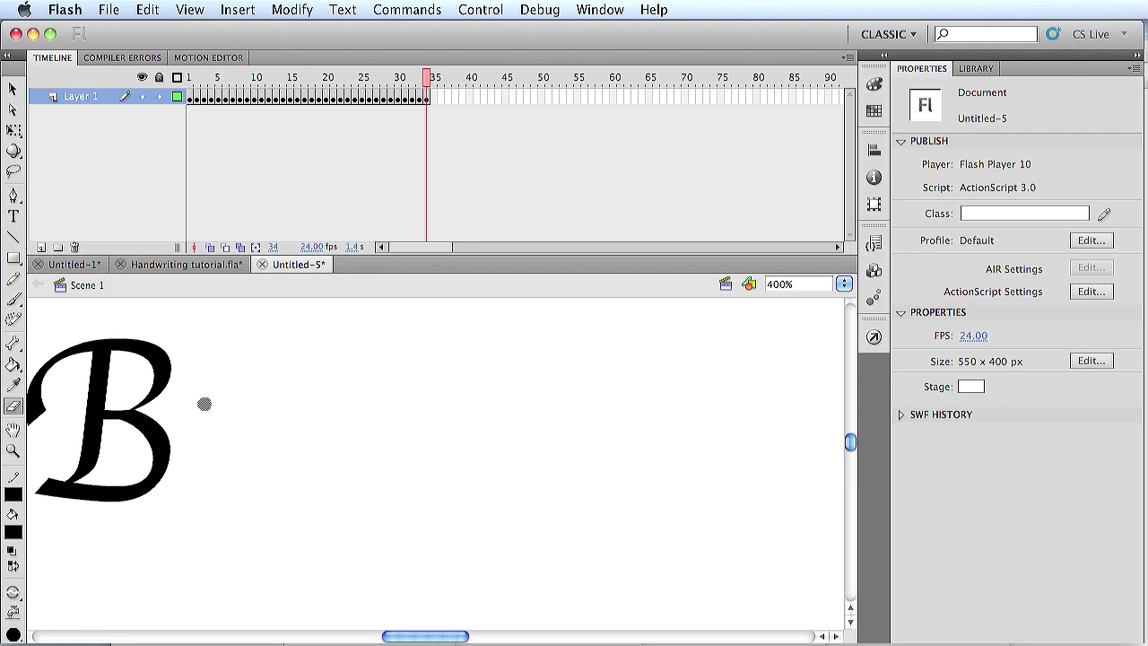
left_click_drag(446, 641, 410, 641)
key("F6")
key("F6")
key("F6")
key("F6")
key("F6")
key("F6")
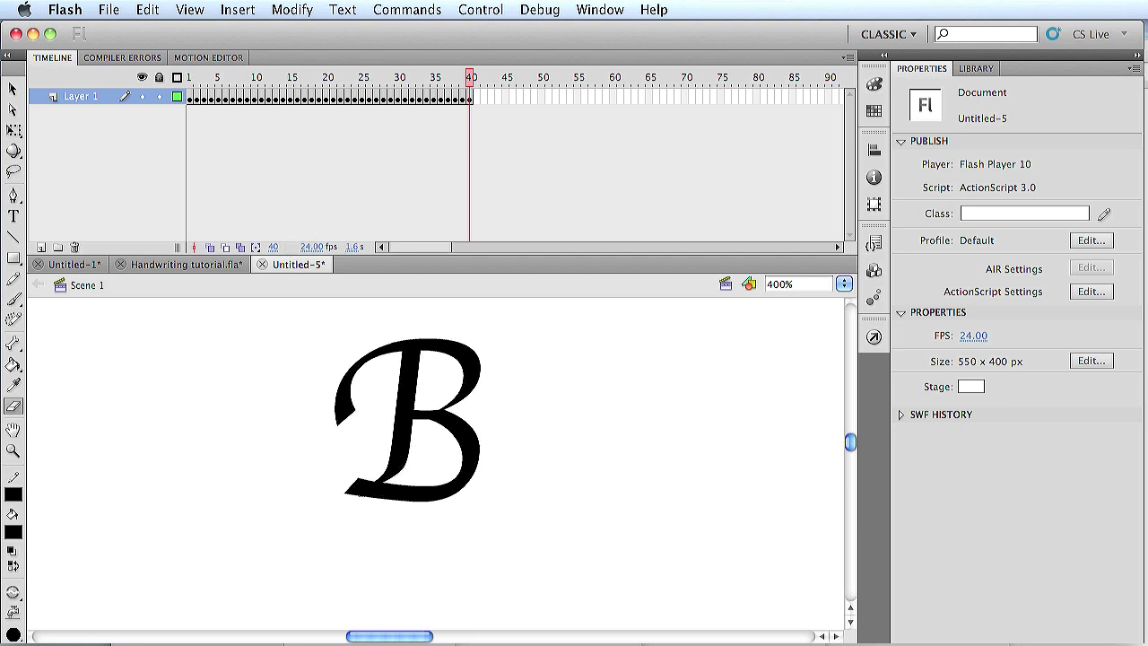
Step: Erase the B's tail tip, stray speck and bowl hook, redoing one bad erase, through keyframe 45
mouse_move(359, 475)
left_mouse_down()
mouse_move(346, 479)
mouse_move(363, 479)
left_mouse_up()
mouse_move(382, 483)
left_mouse_down()
mouse_move(338, 489)
mouse_move(383, 489)
mouse_move(374, 512)
mouse_move(449, 487)
mouse_move(418, 505)
mouse_move(433, 497)
mouse_move(400, 502)
mouse_move(412, 482)
mouse_move(512, 433)
mouse_move(456, 457)
mouse_move(474, 461)
mouse_move(452, 482)
mouse_move(474, 475)
mouse_move(462, 490)
left_mouse_up()
key("F6")
key("F6")
key("F6")
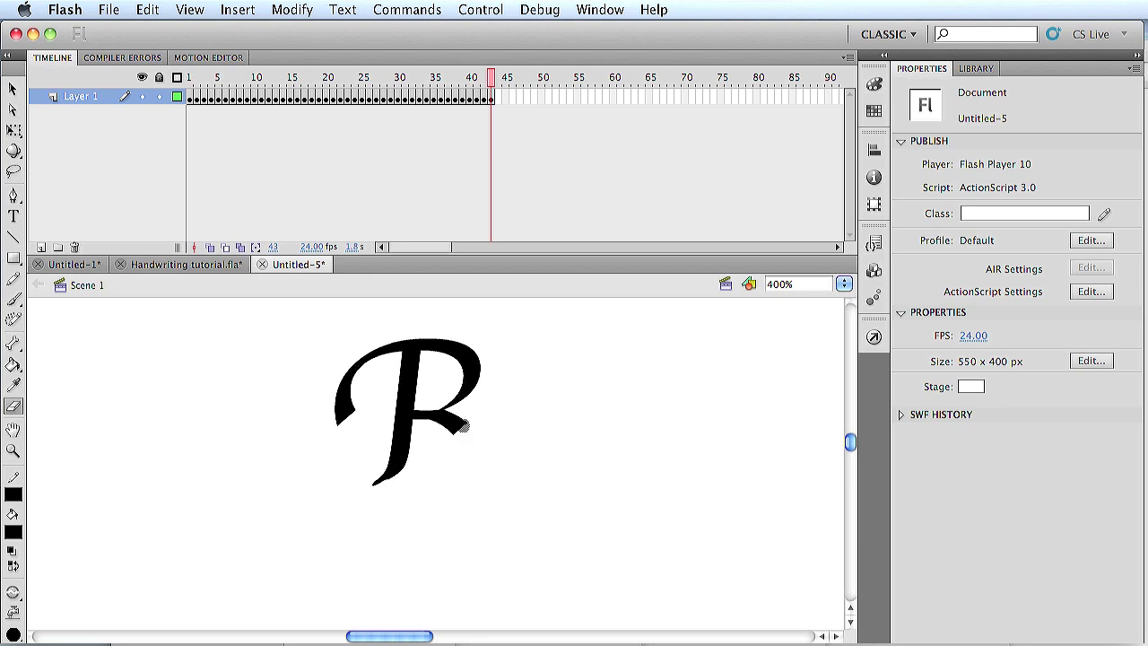
mouse_move(464, 428)
left_mouse_down()
mouse_move(423, 427)
mouse_move(464, 433)
left_mouse_up()
key("F6")
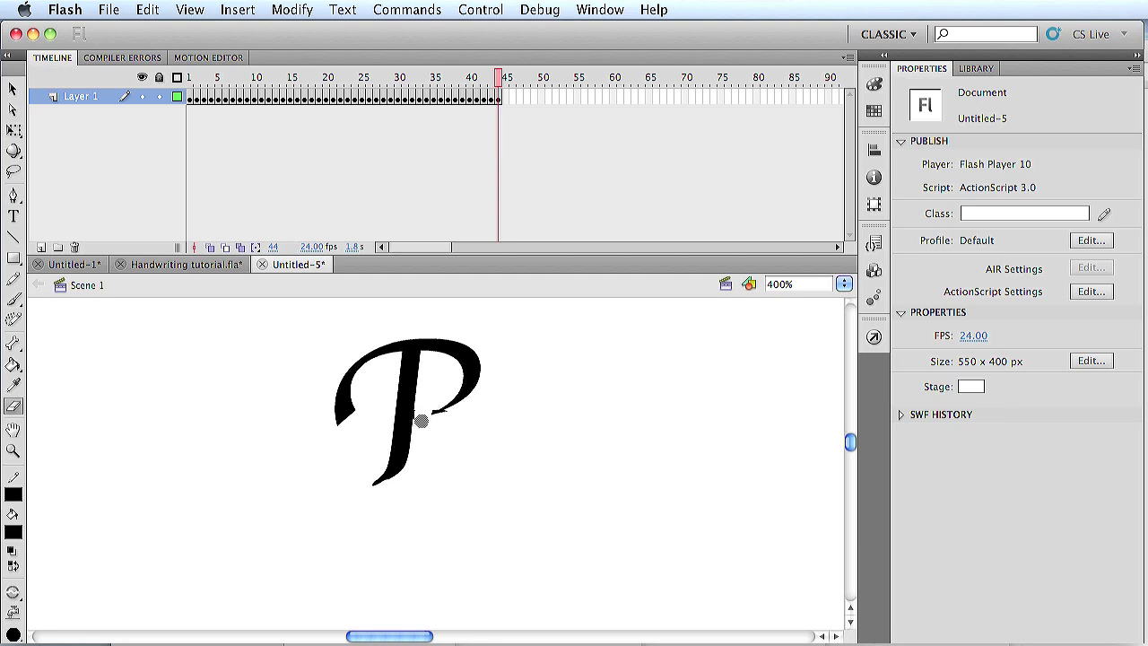
mouse_move(421, 420)
left_mouse_down()
mouse_move(467, 404)
mouse_move(415, 400)
mouse_move(464, 398)
left_mouse_up()
key("super+z")
left_click_drag(452, 404, 435, 412)
key("F6")
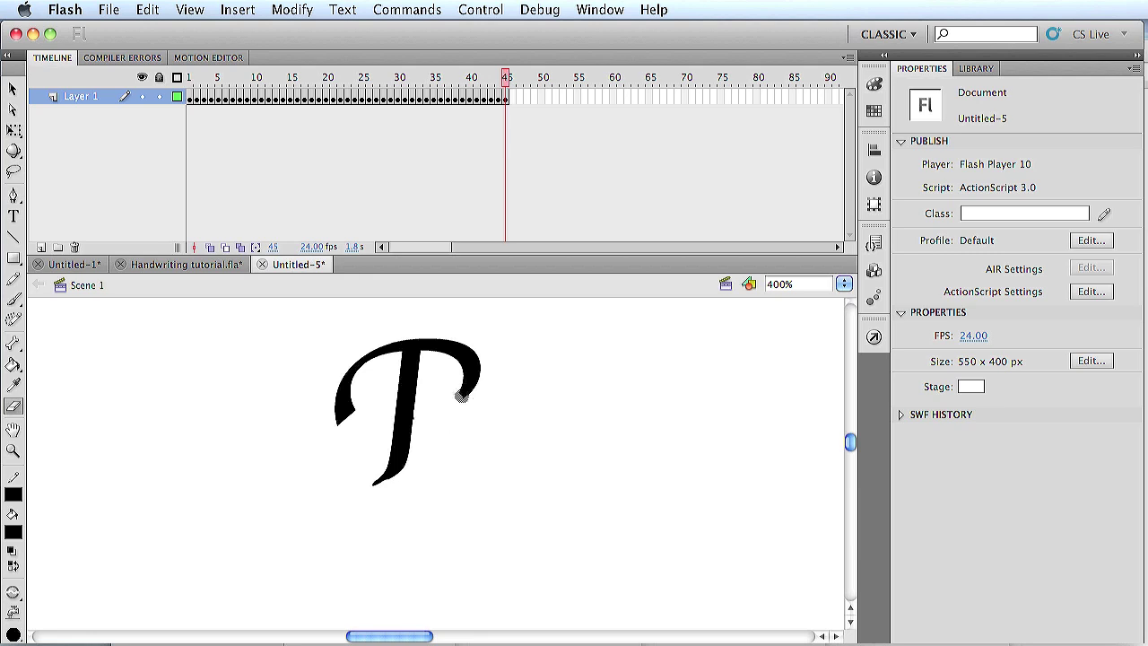
Step: Wipe away the B's bowl, top blob and notch, adding keyframes through frame 49
mouse_move(453, 384)
left_mouse_down()
mouse_move(494, 348)
mouse_move(469, 374)
mouse_move(493, 373)
mouse_move(490, 351)
mouse_move(457, 392)
left_mouse_up()
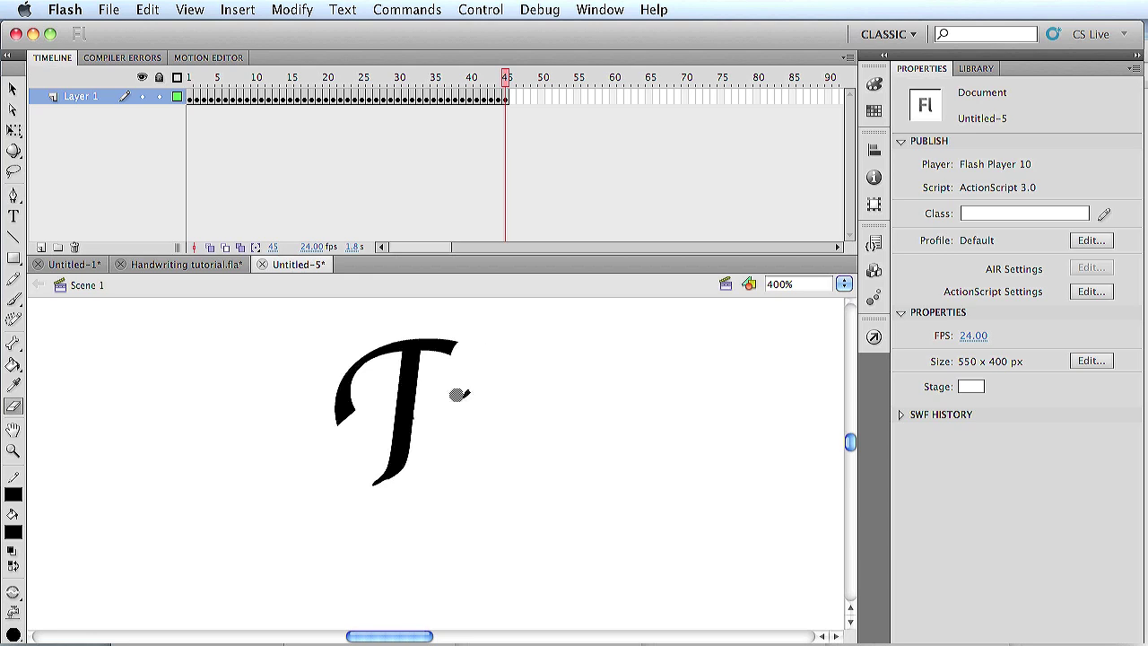
key("F6")
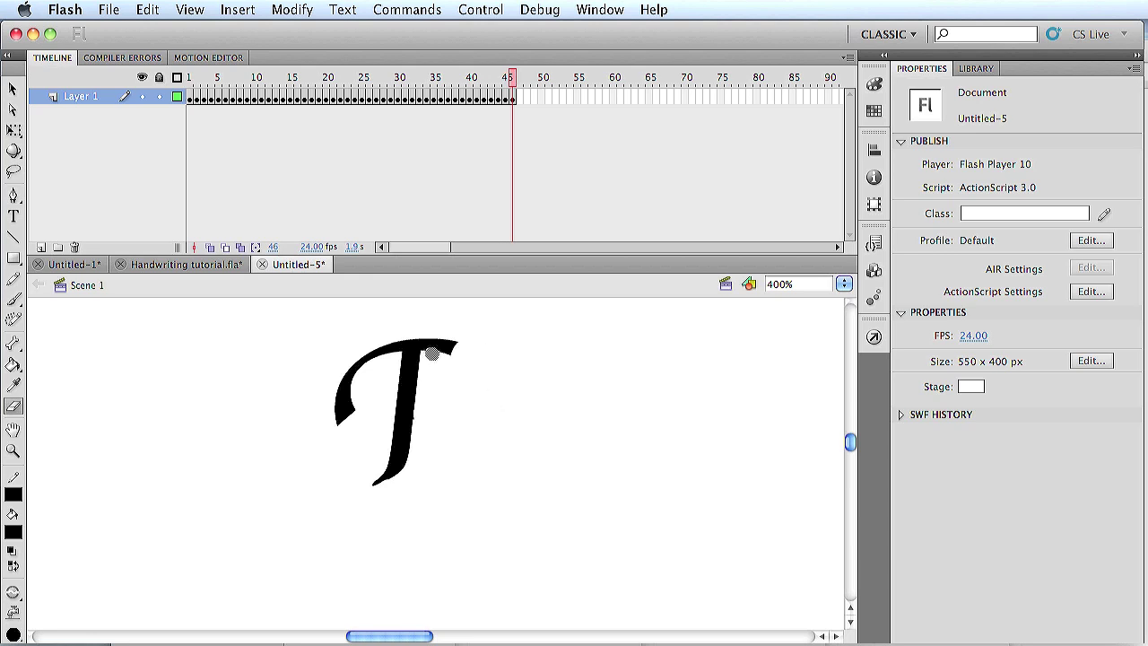
left_click_drag(440, 341, 454, 333)
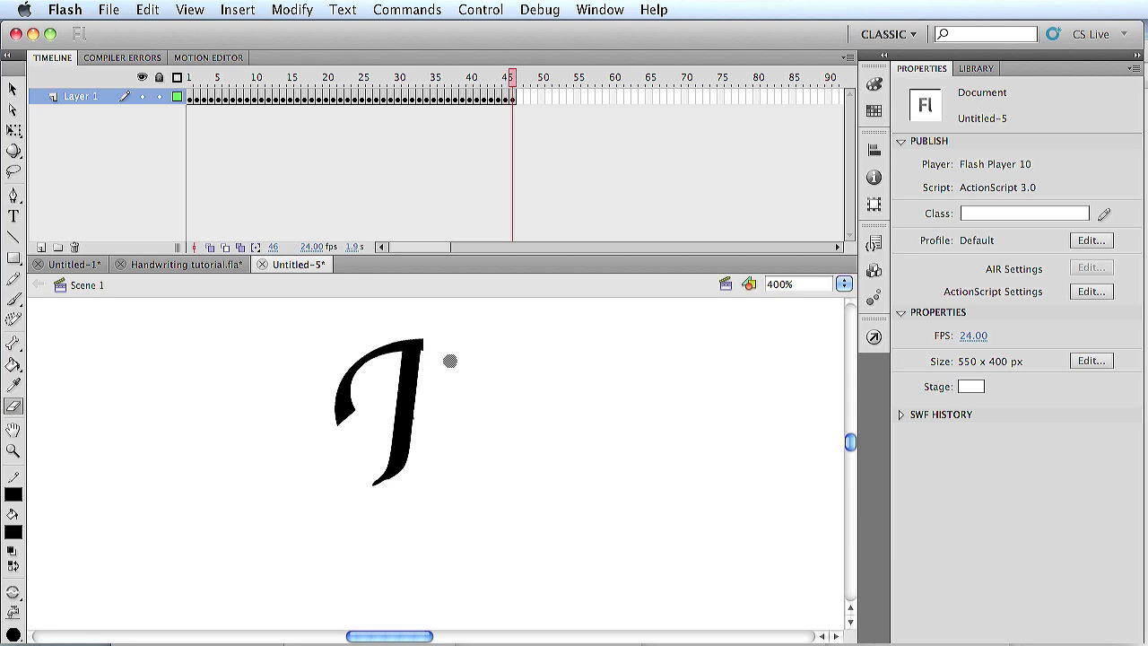
key("F6")
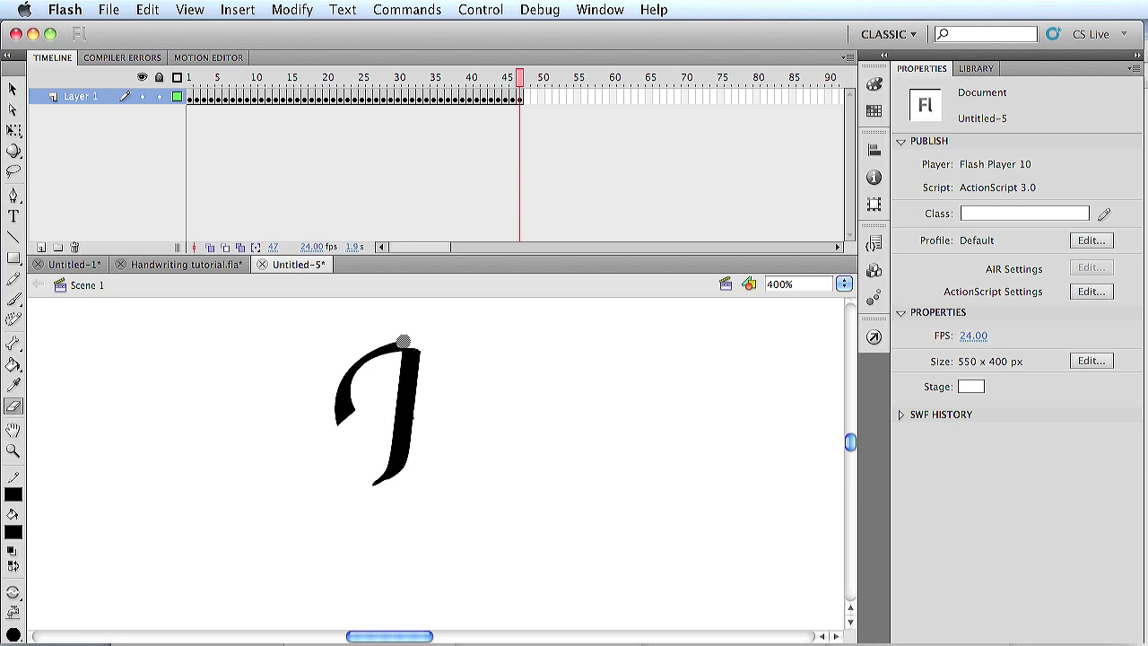
mouse_move(391, 349)
left_mouse_down()
mouse_move(346, 377)
mouse_move(342, 399)
mouse_move(358, 379)
mouse_move(344, 405)
left_mouse_up()
key("F6")
key("F6")
key("F6")
left_click(331, 428)
Step: Erase the lower and middle parts of the remaining stem across keyframes 51 through 55
key("F6")
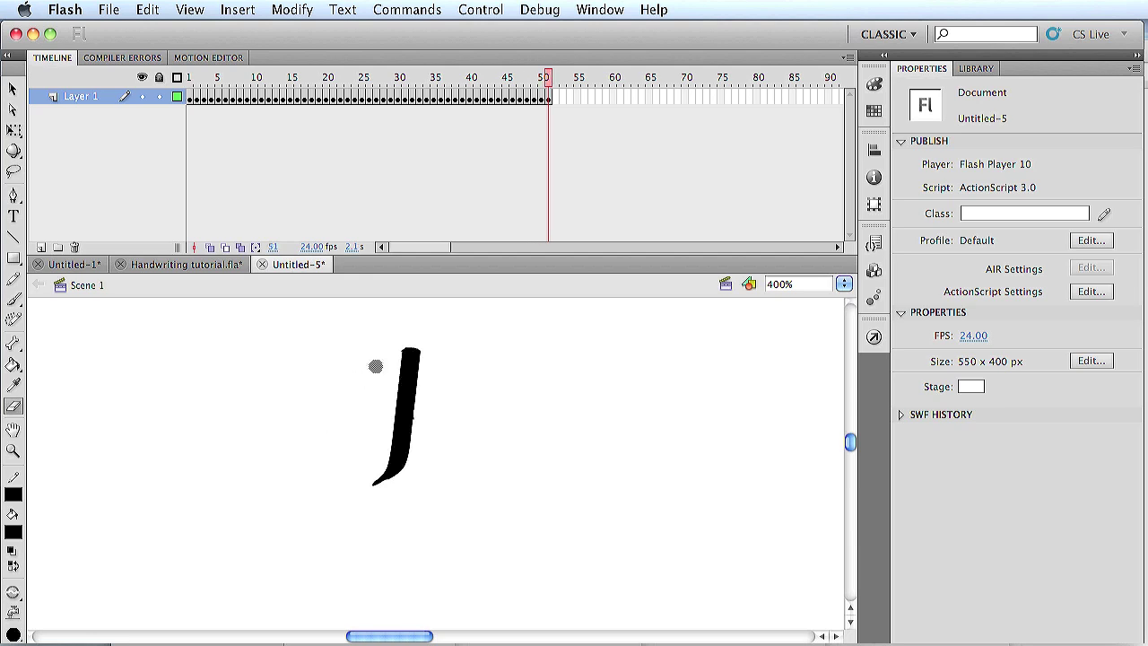
key("F6")
key("F6")
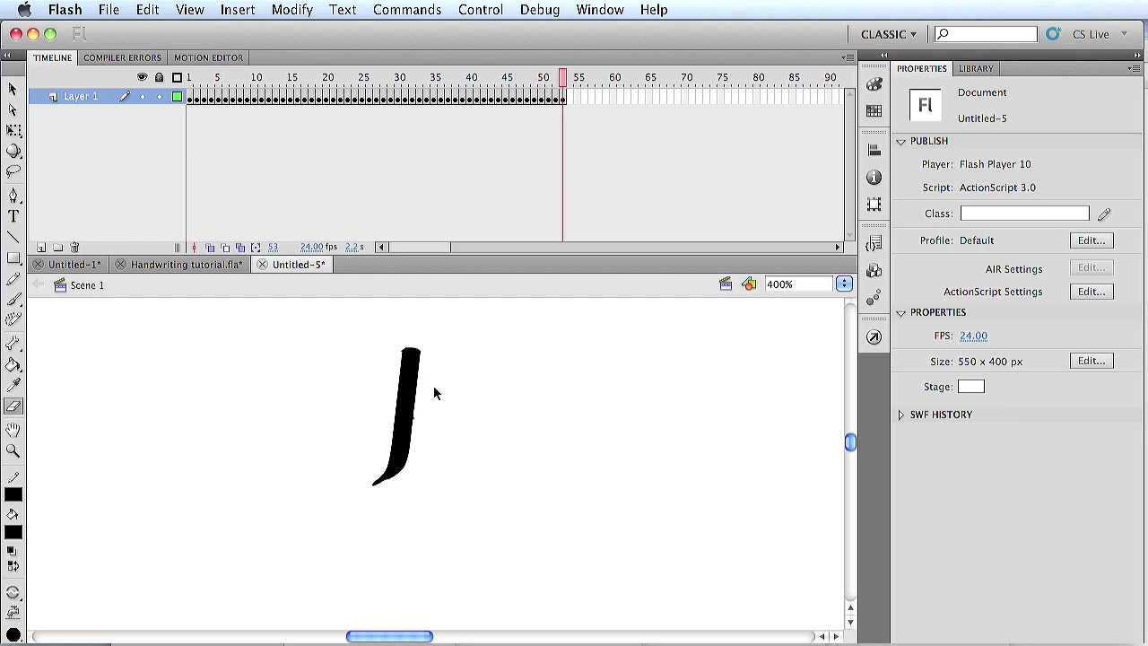
mouse_move(362, 487)
left_mouse_down()
mouse_move(434, 476)
mouse_move(364, 490)
mouse_move(422, 470)
left_mouse_up()
key("F6")
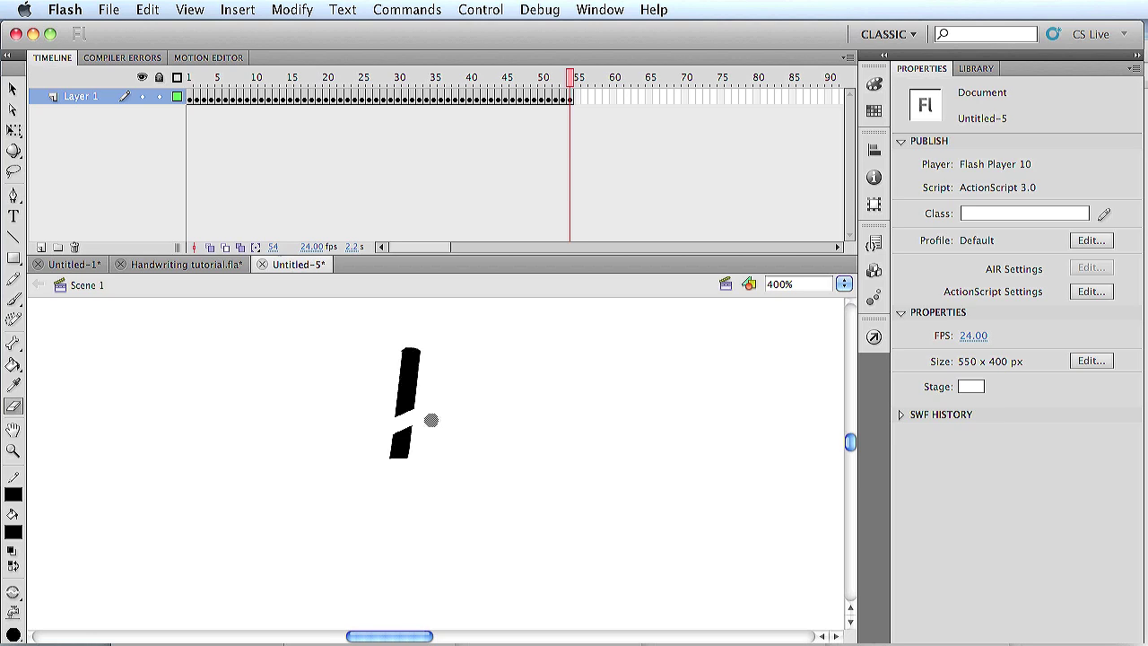
mouse_move(430, 420)
left_mouse_down()
mouse_move(382, 443)
mouse_move(438, 436)
mouse_move(377, 470)
left_mouse_up()
key("F6")
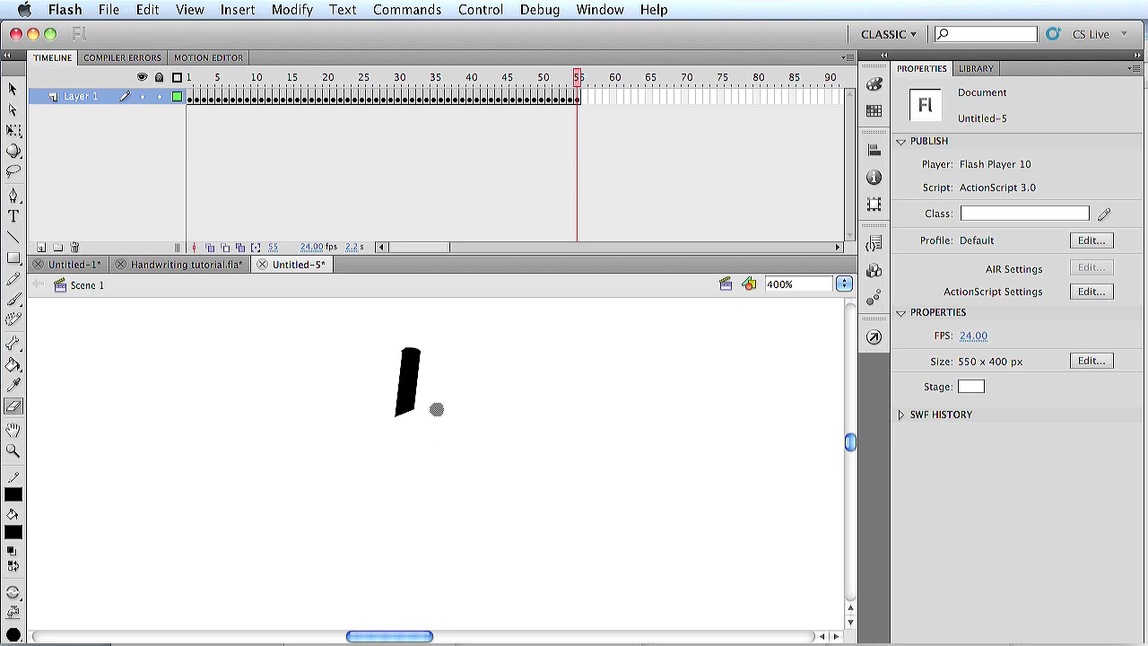
mouse_move(437, 410)
left_mouse_down()
mouse_move(386, 388)
mouse_move(424, 410)
mouse_move(378, 408)
mouse_move(425, 405)
mouse_move(388, 418)
mouse_move(393, 429)
mouse_move(406, 363)
mouse_move(441, 373)
mouse_move(387, 376)
mouse_move(420, 359)
mouse_move(402, 370)
mouse_move(396, 357)
mouse_move(436, 354)
left_mouse_up()
key("F6")
key("F6")
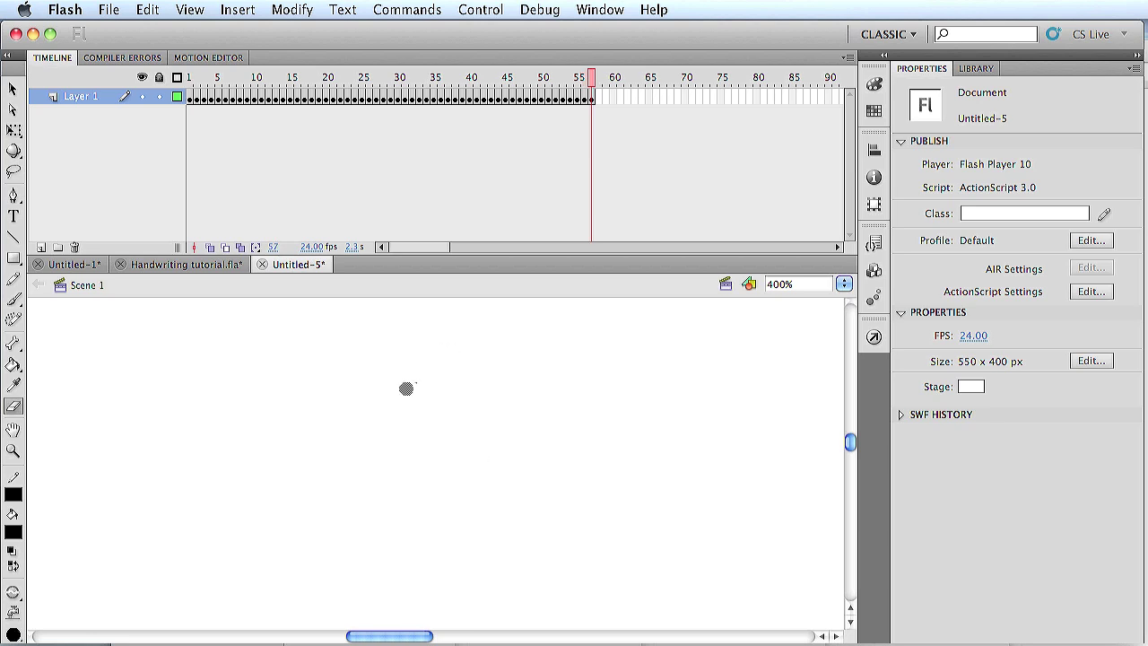
Step: Erase the last speck, add a blank keyframe at frame 58, and preview the erasing animation
left_click(415, 383)
key("F6")
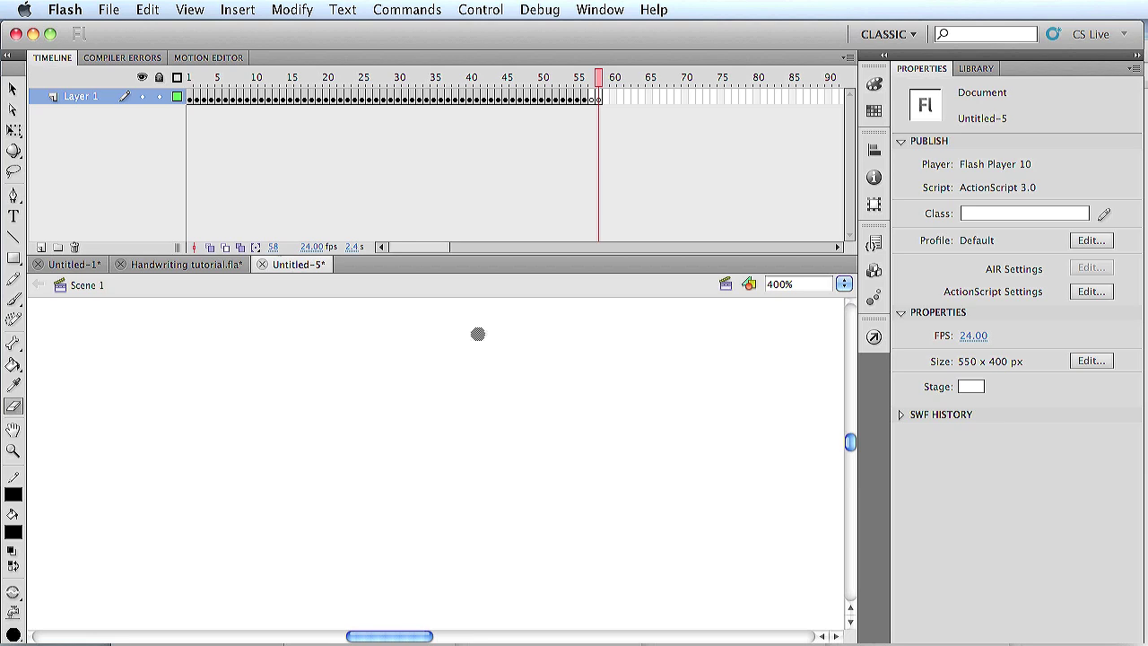
mouse_move(600, 78)
left_mouse_down()
mouse_move(254, 78)
mouse_move(125, 96)
left_mouse_up()
key("Return")
Step: Remove the surplus end frames so the animation ends at frame 56
left_click(189, 99)
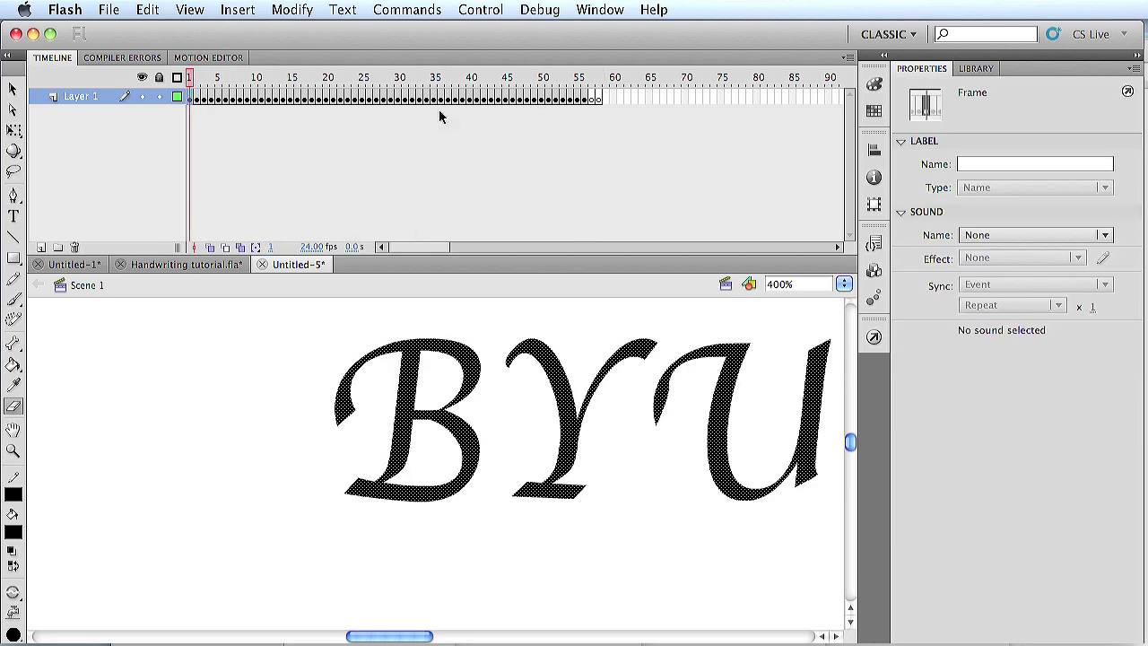
left_click(598, 99)
left_click(627, 96)
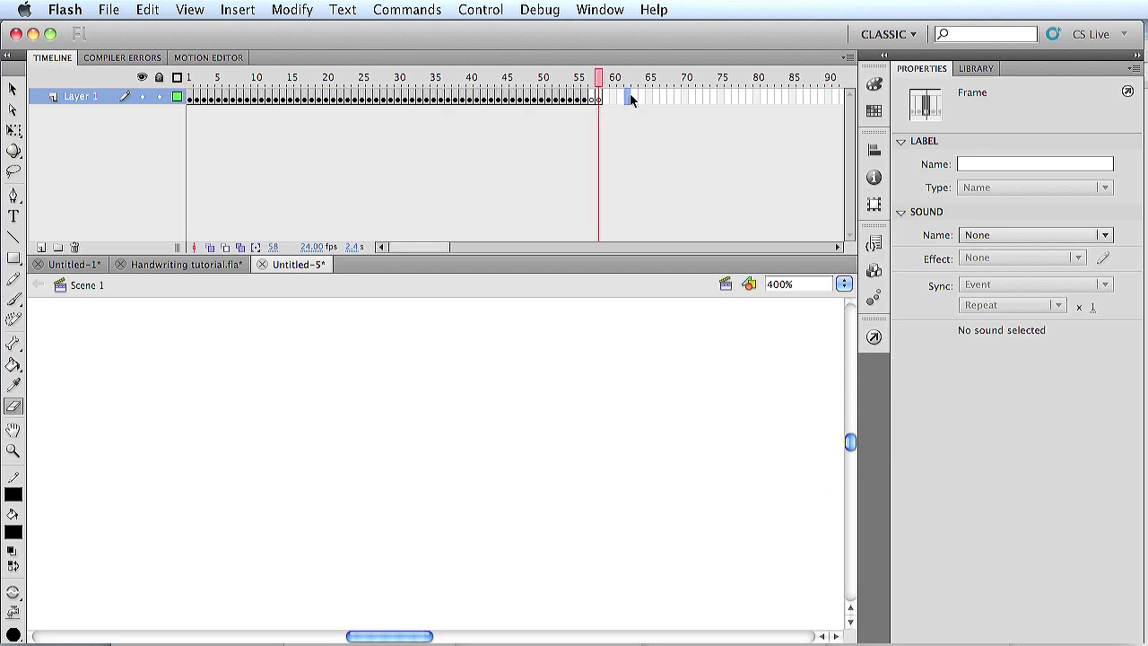
left_click(597, 99)
right_click(598, 98)
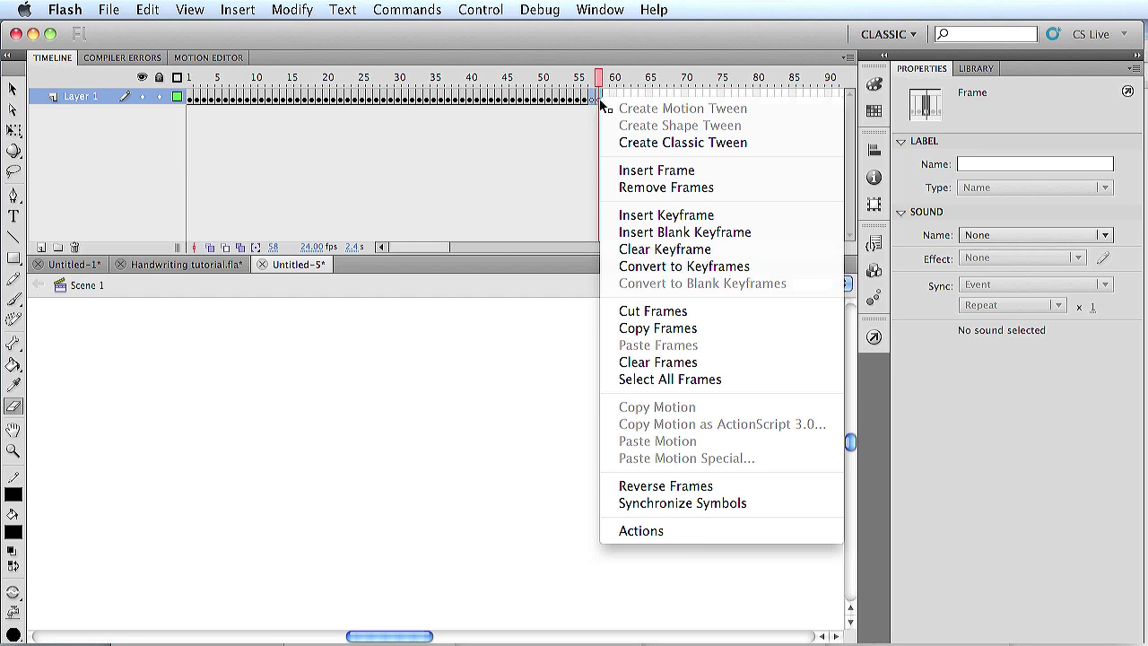
left_click(668, 187)
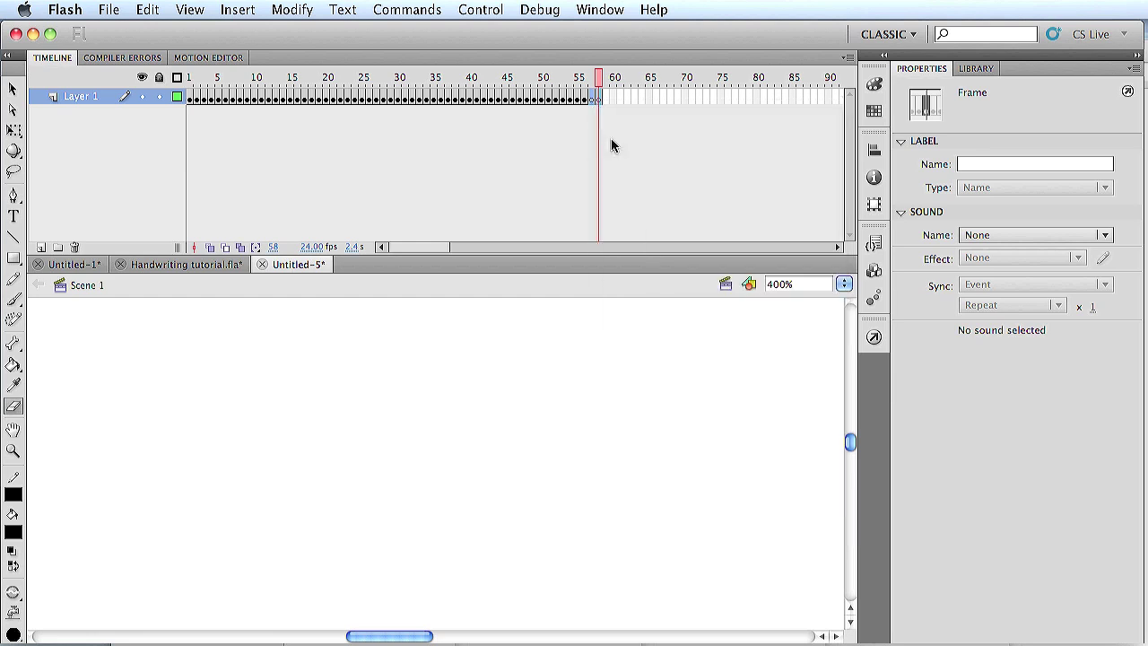
left_click(585, 101)
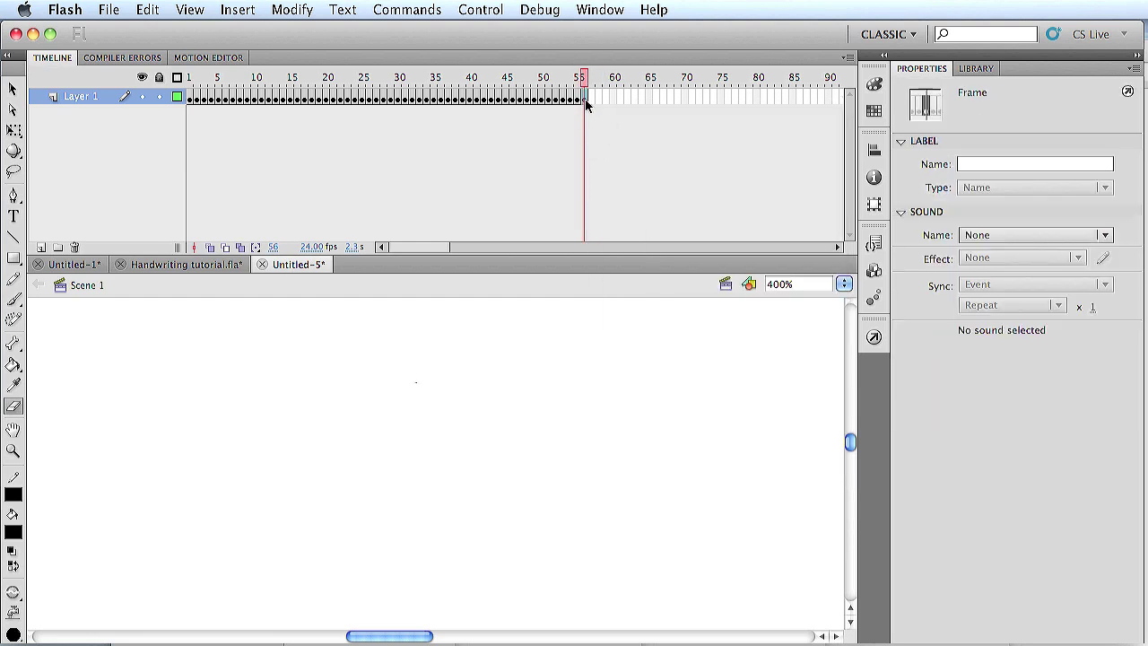
Step: Select frames 1 through 56 and reverse their order
double_click(189, 99)
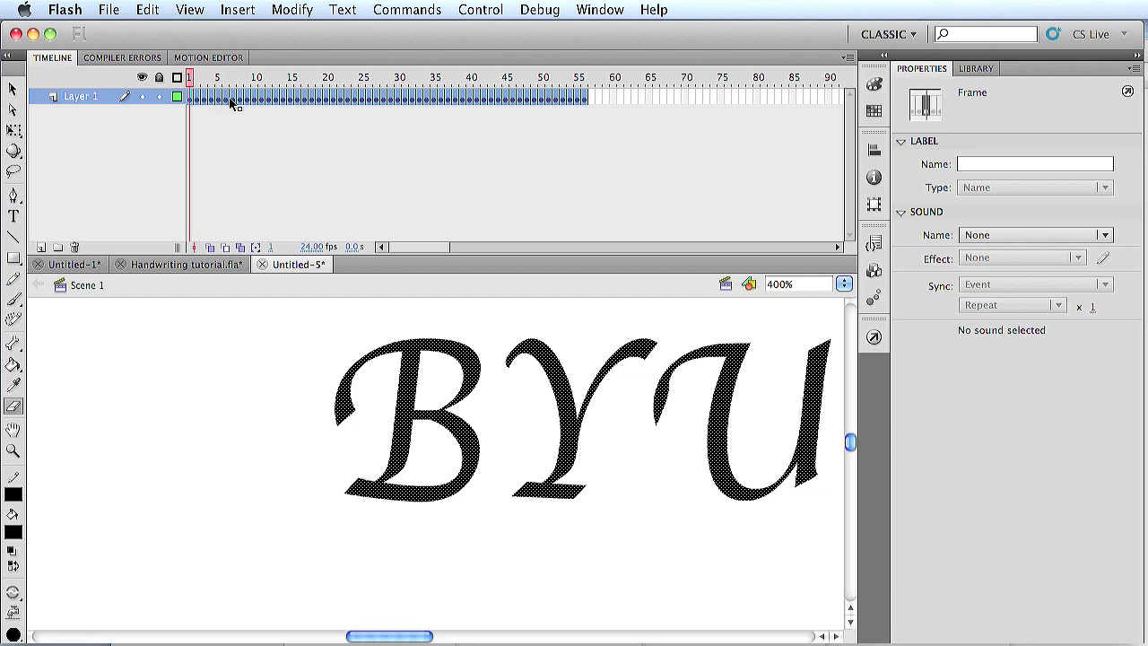
left_click(225, 99)
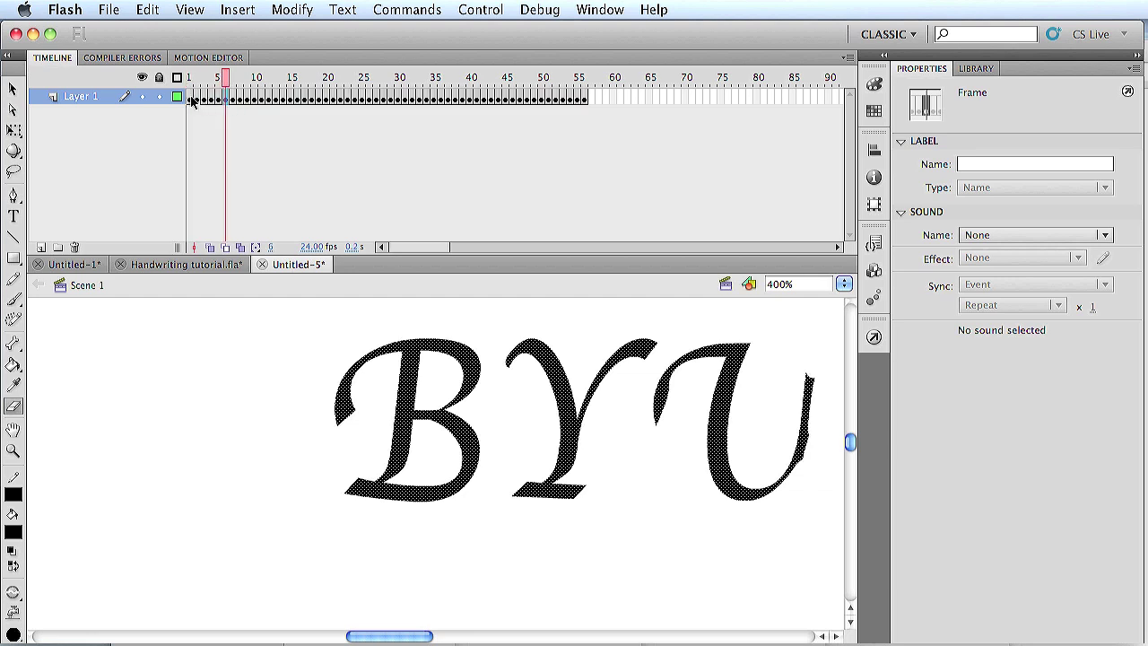
left_click(191, 99)
left_click(584, 97)
right_click(551, 96)
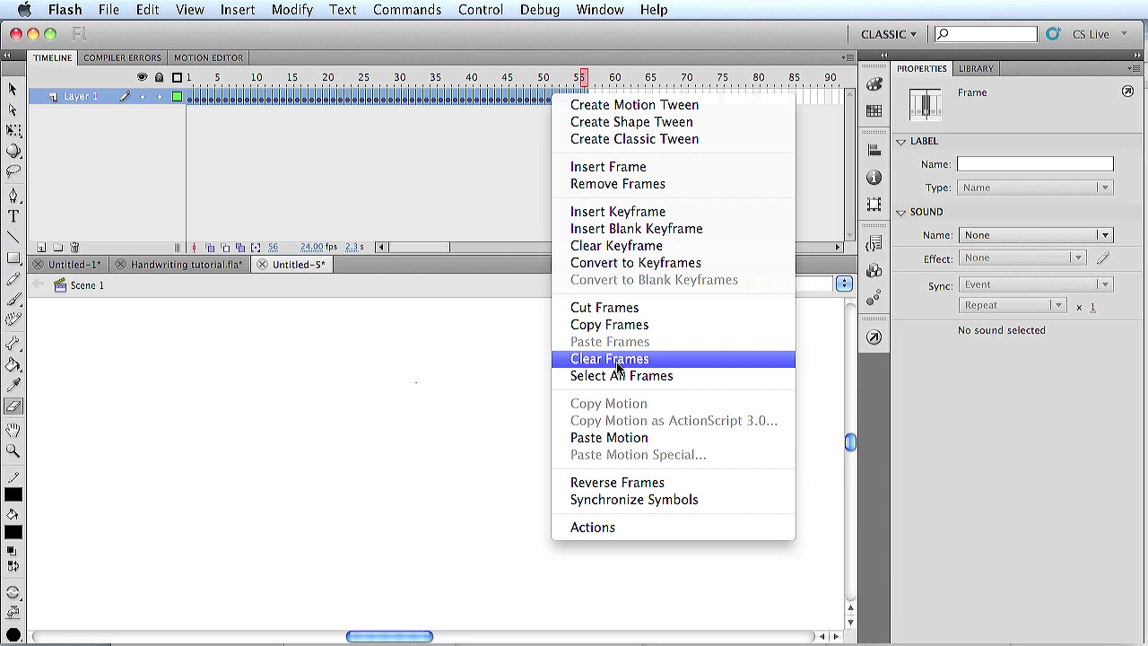
left_click(631, 483)
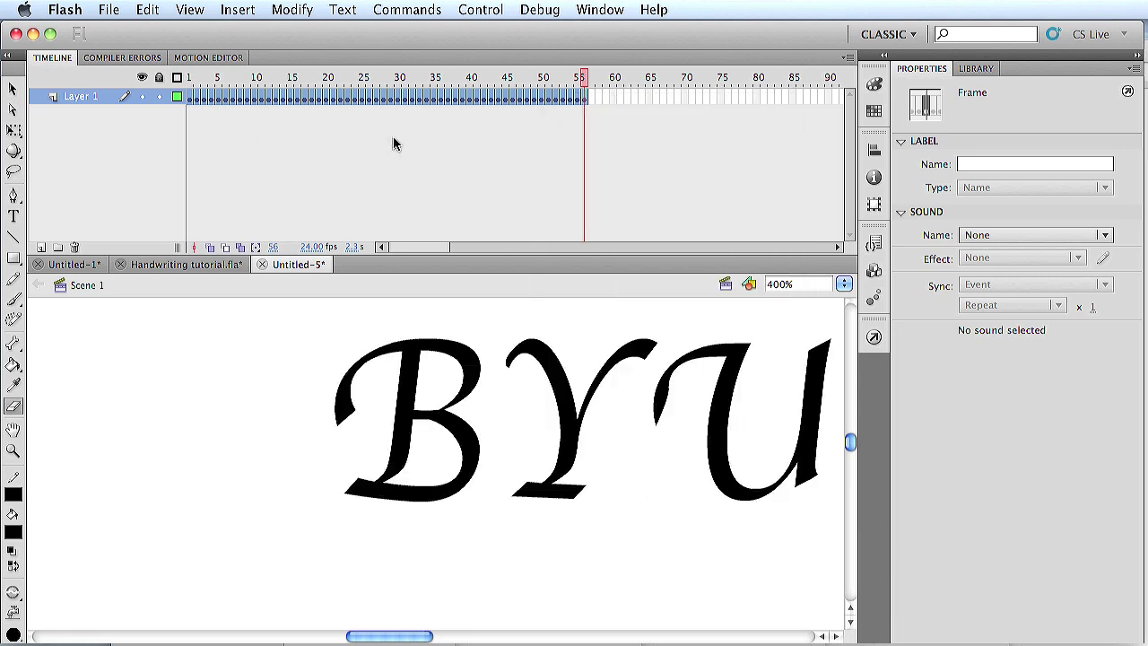
Step: Play the reversed animation at Fit in Window zoom to watch BYU being written out
key("Return")
left_click(845, 285)
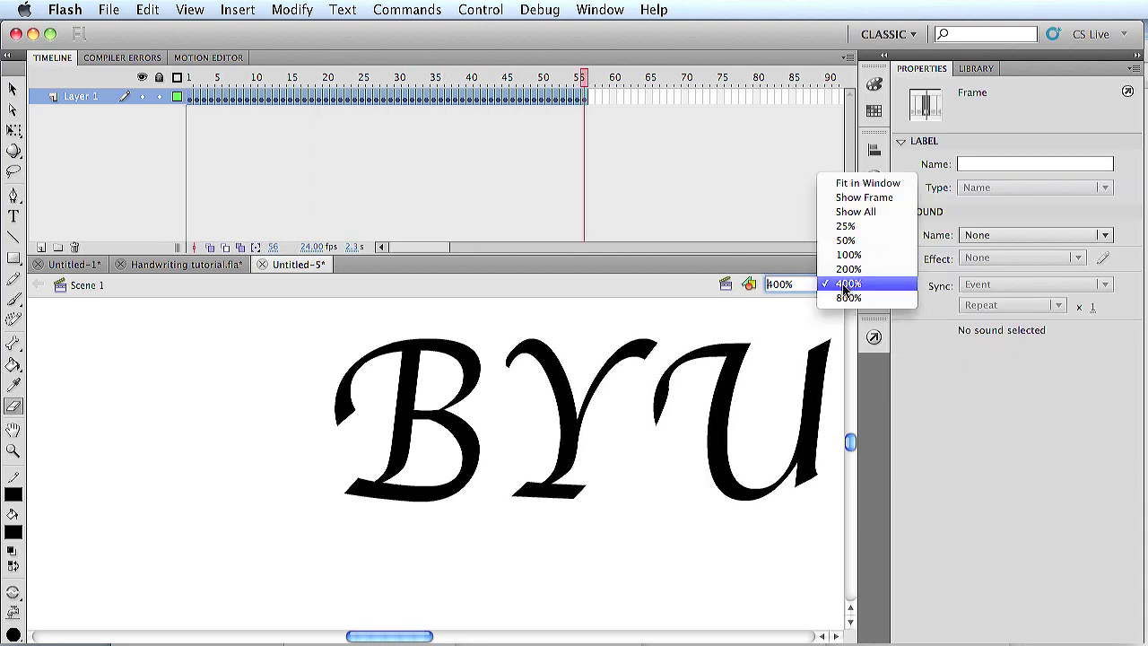
left_click(839, 183)
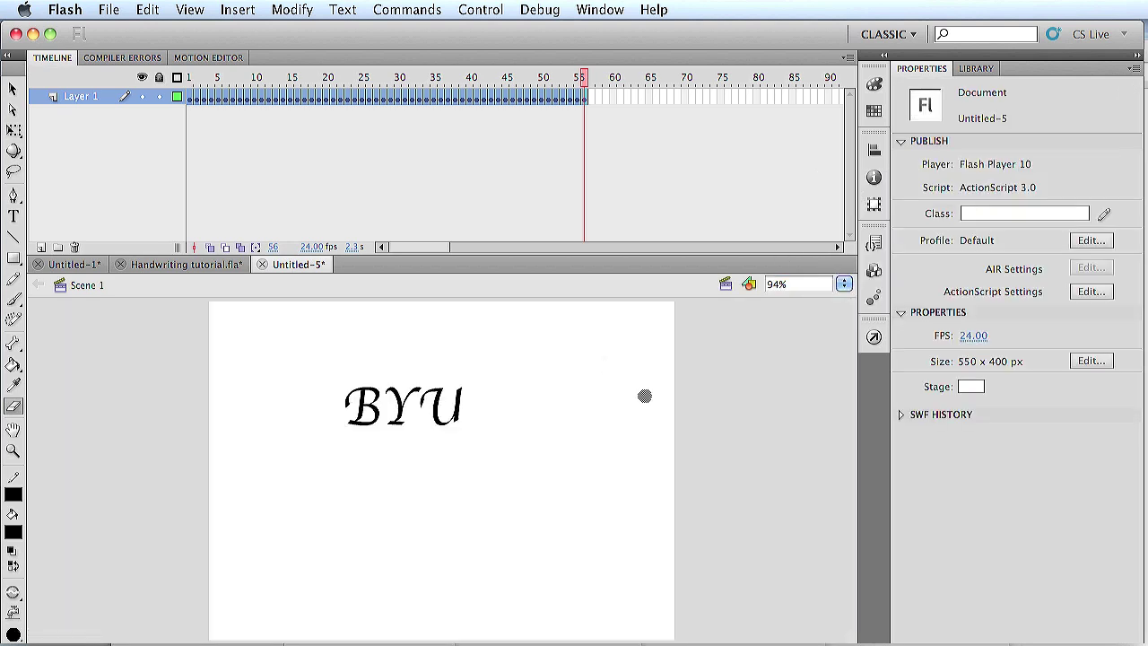
key("Return")
key("v")
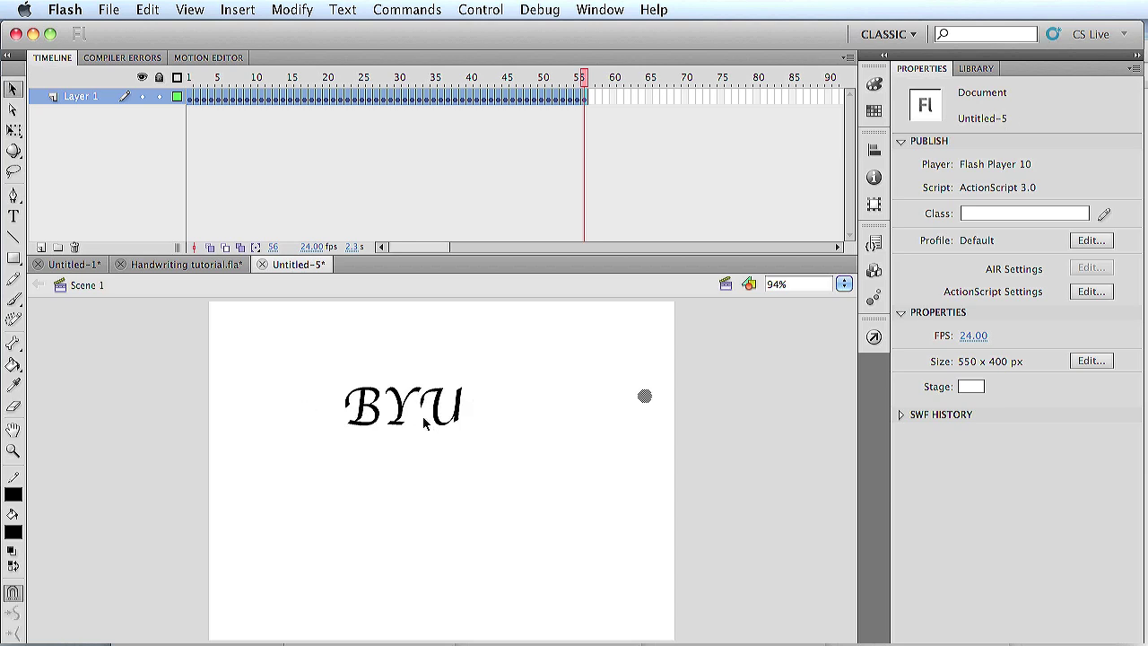